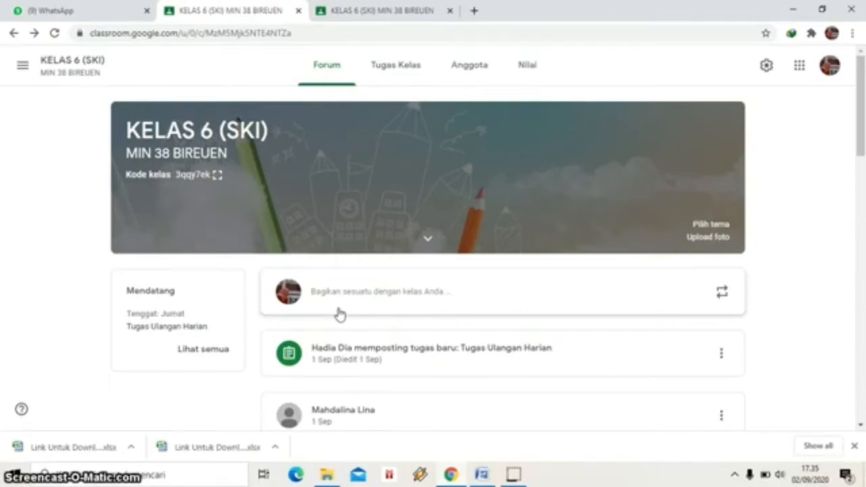
On the Tugas Kelas page, create a topic named 'Tugas'.
left_click(400, 70)
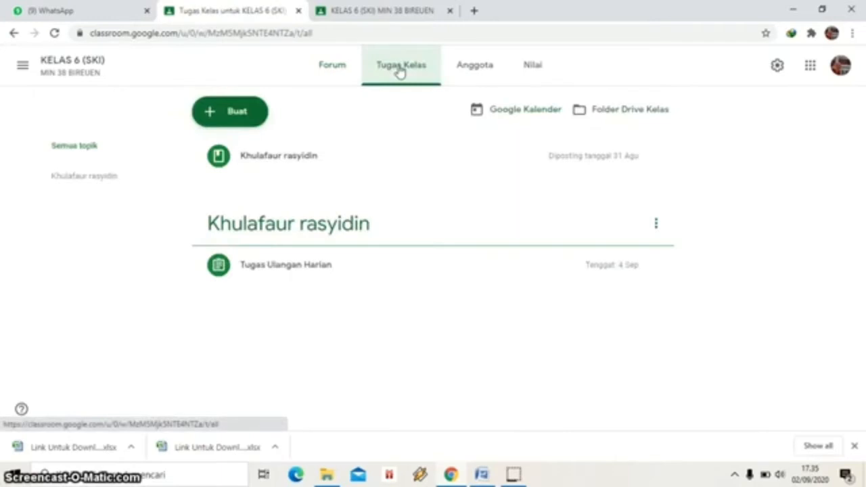
left_click(228, 123)
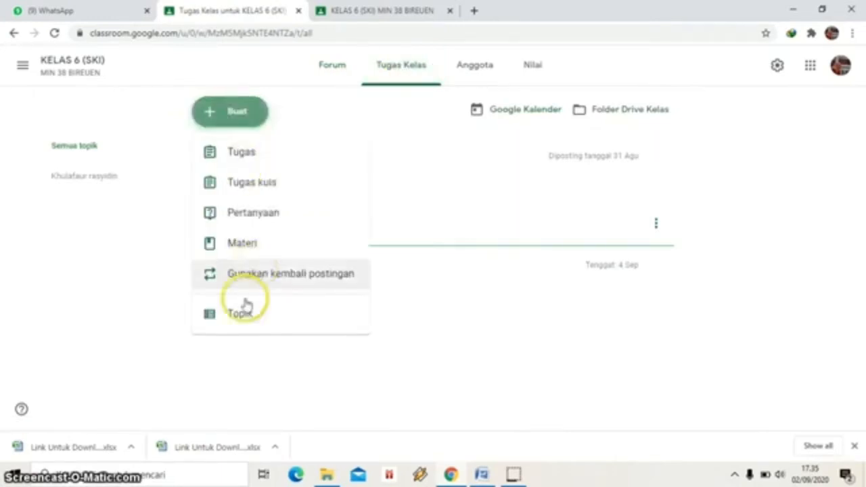
left_click(242, 314)
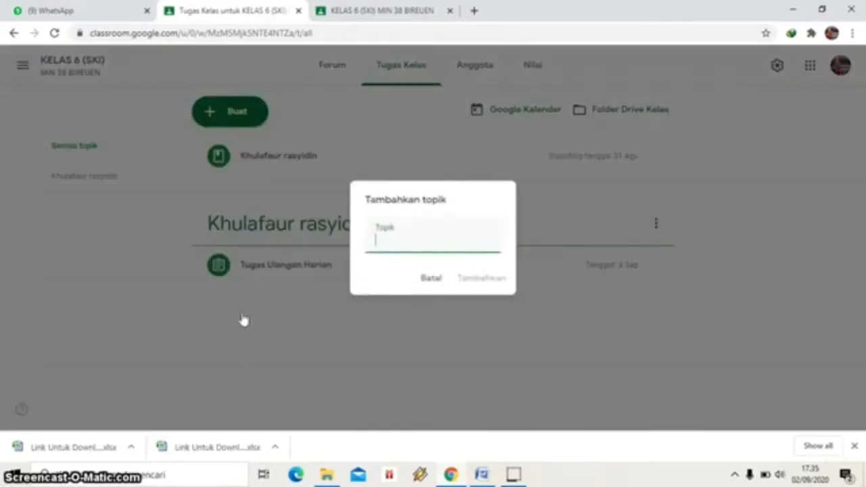
type("Tuga")
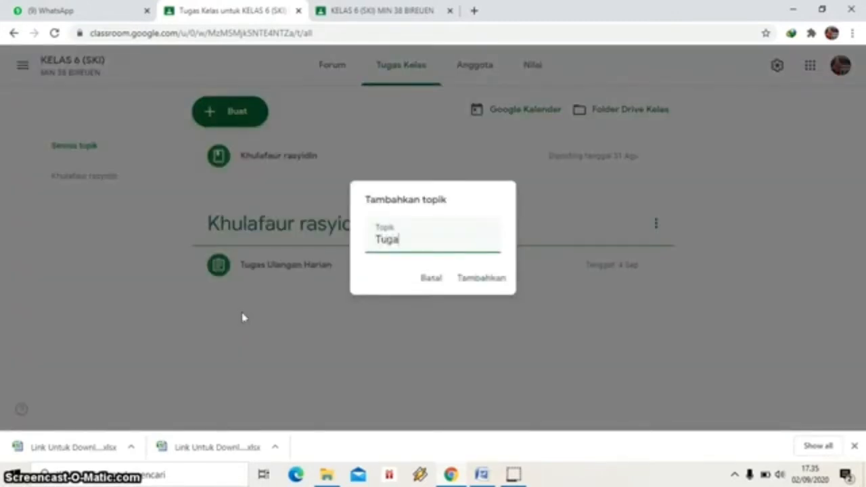
type("s")
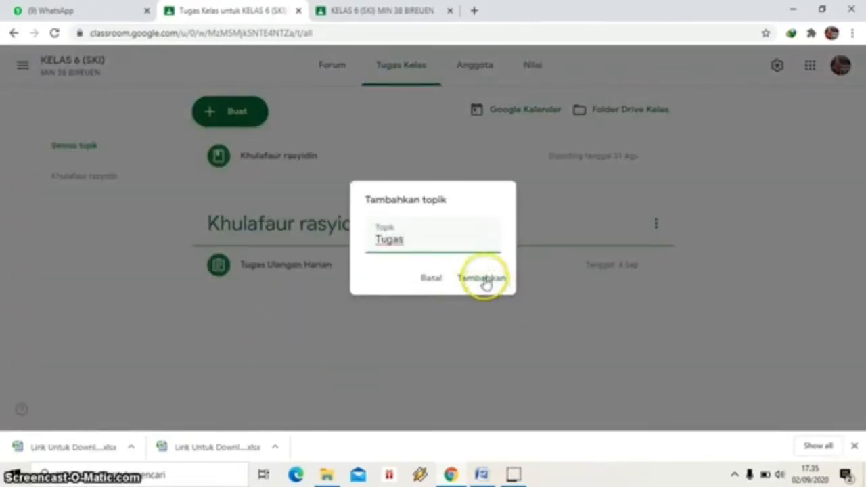
left_click(485, 284)
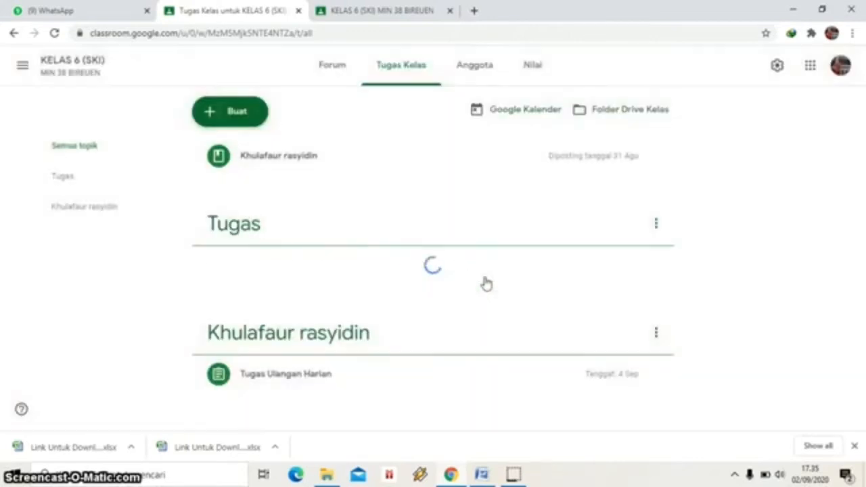
left_click(296, 228)
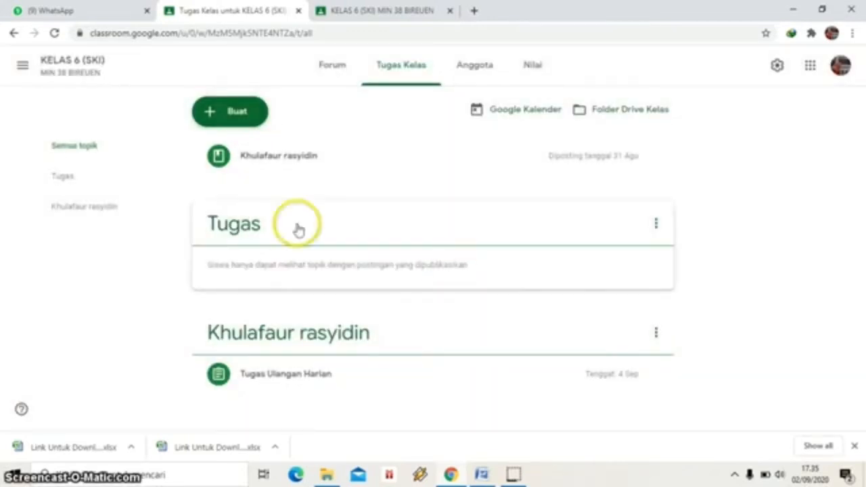
left_click(312, 144)
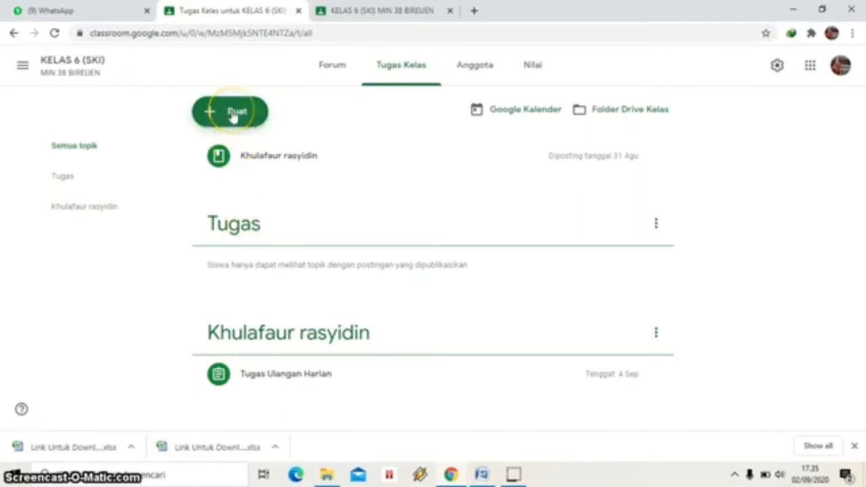
Create a new Classroom assignment titled 'Soal Ulangan Harian' and move to its Petunjuk field.
left_click(233, 115)
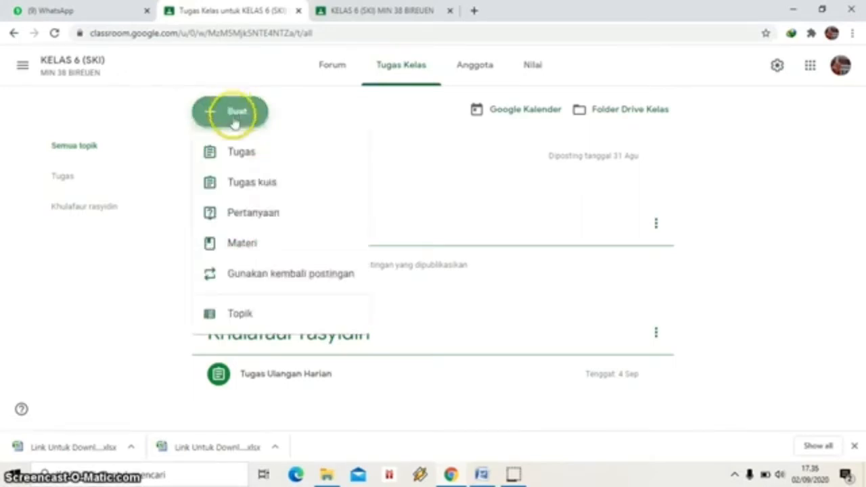
left_click(241, 156)
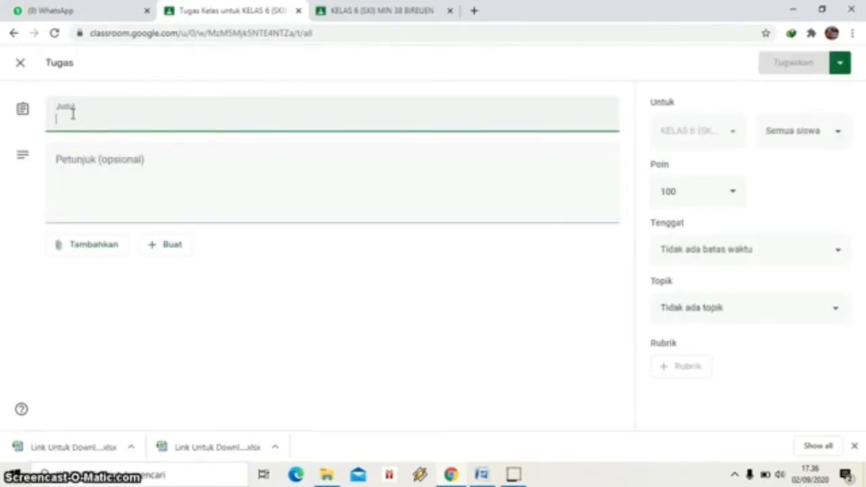
type("So")
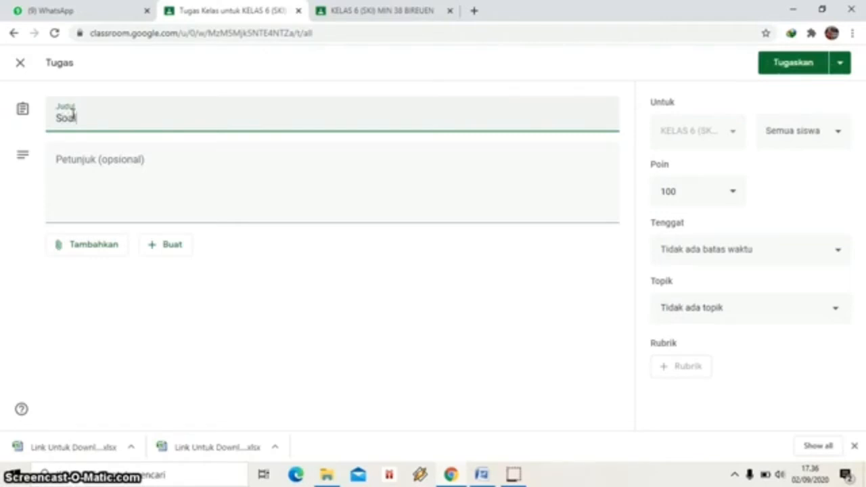
type("al Ulangan Harian")
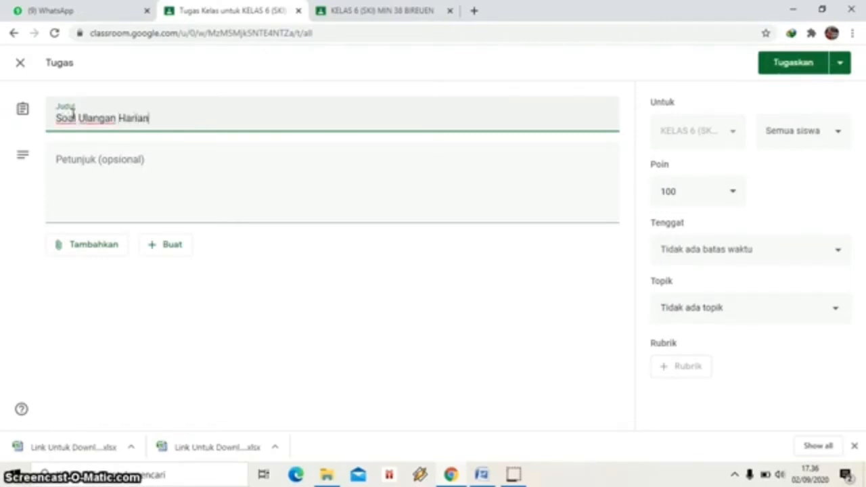
left_click(72, 164)
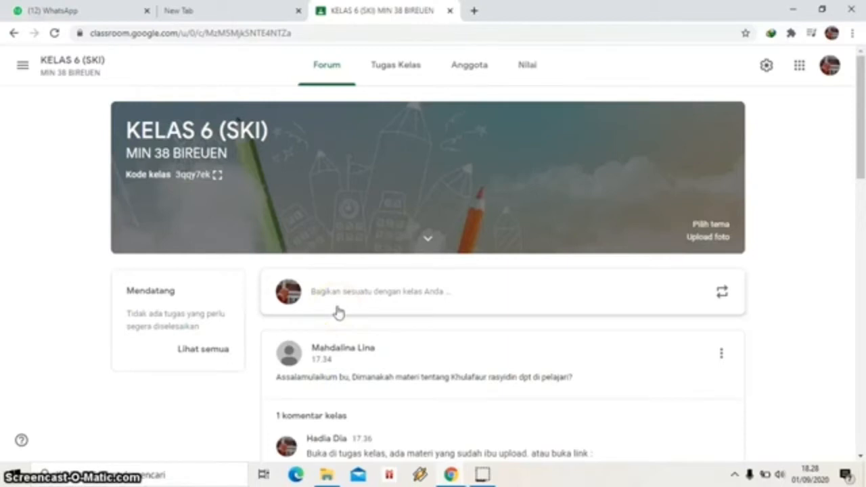
Open Google Drive from the apps grid and create a blank form via Baru > Lainnya > Google Formulir.
left_click(799, 65)
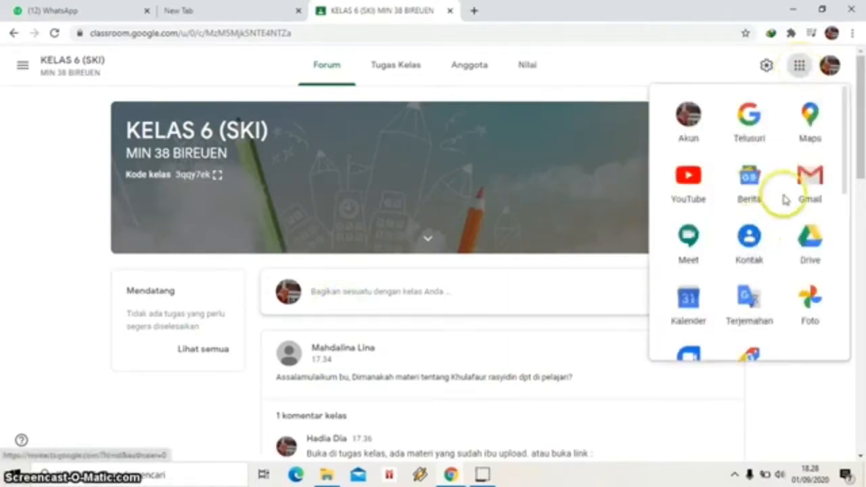
left_click(816, 237)
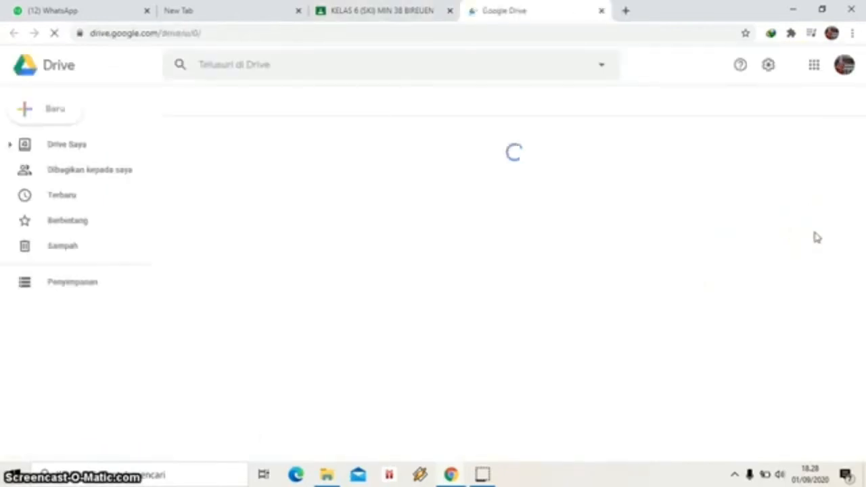
left_click(57, 113)
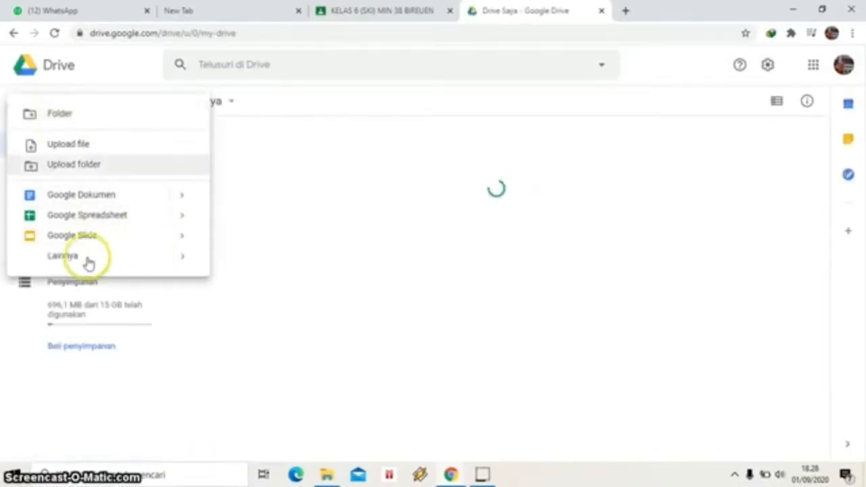
left_click(80, 262)
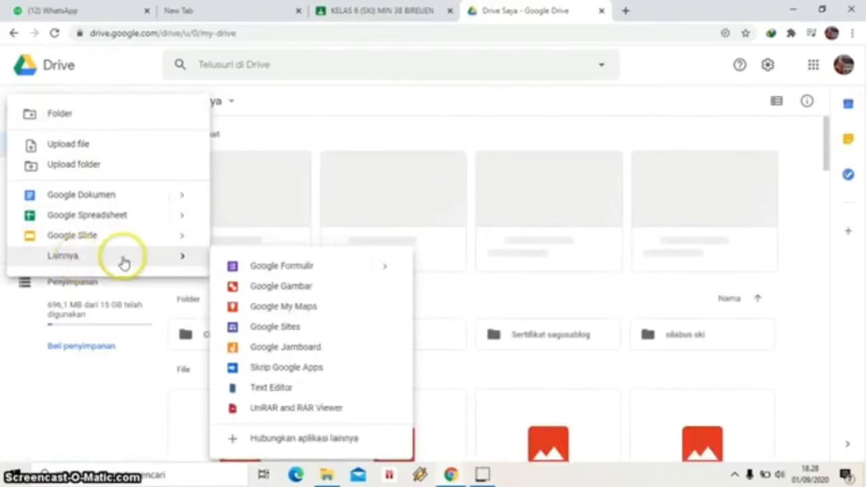
left_click(298, 271)
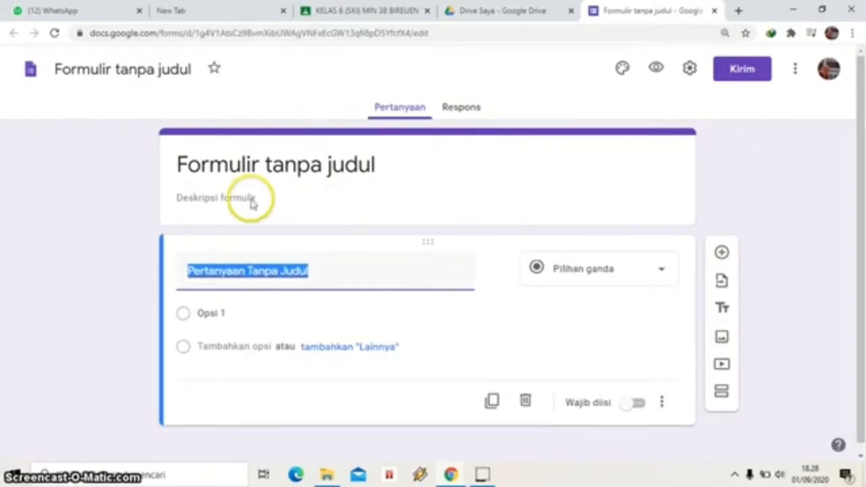
Retitle the form 'SKI-KHULAFAUR RASYIDIN'.
left_click(377, 163)
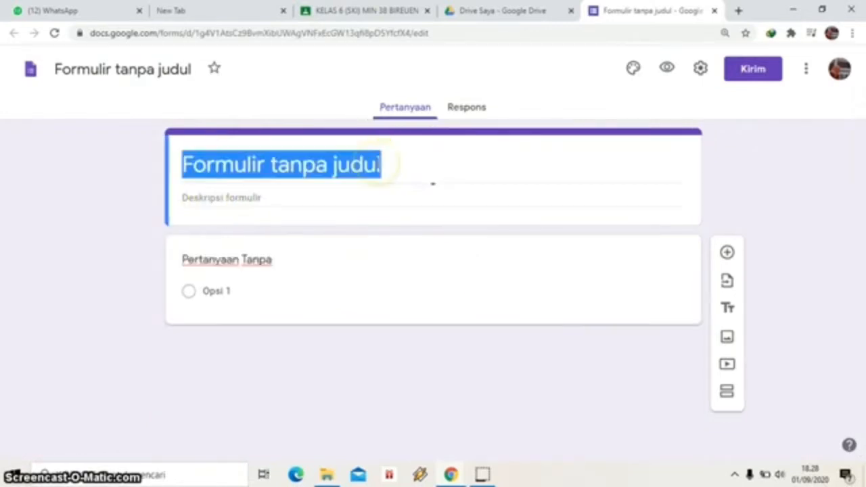
key("BackSpace")
type("SKI-KELAS")
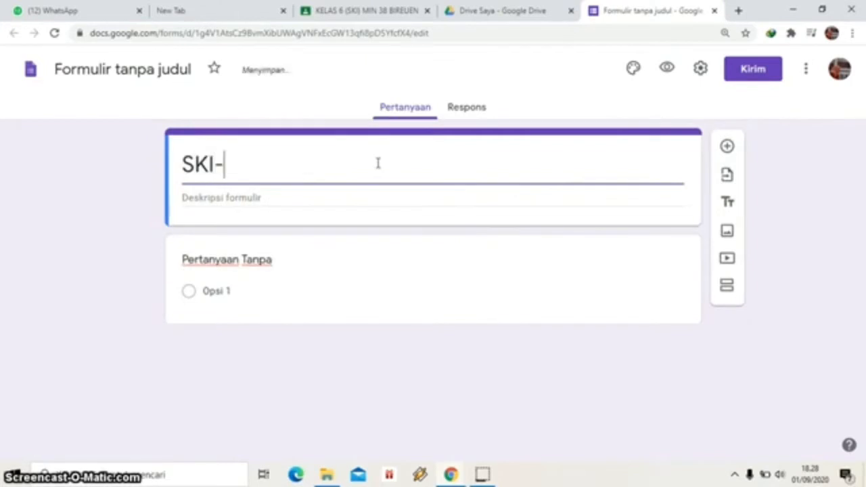
key("BackSpace")
key("BackSpace")
key("BackSpace")
key("BackSpace")
type("HULAFAUR RASYIDIN")
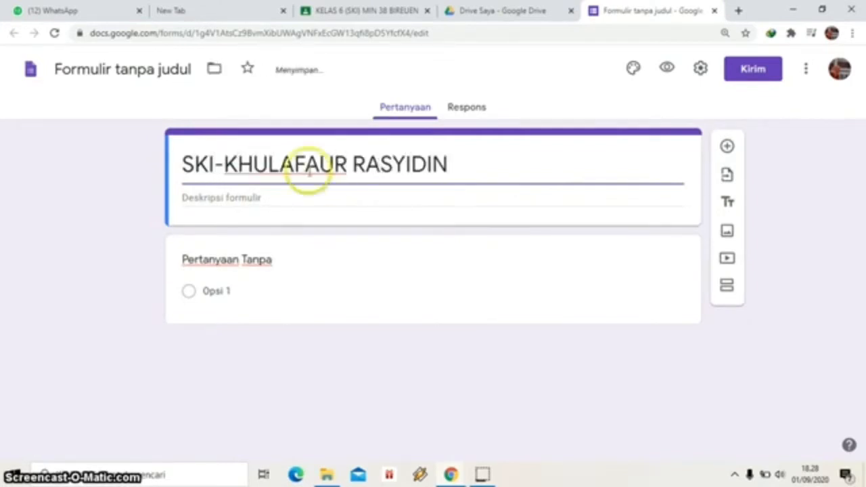
Give the form the description 'Jawablah pertanyaan di bawah ini dengan jawaban yang benar'.
left_click(209, 196)
type("Isilah pertanyaan d")
key("BackSpace")
key("BackSpace")
key("BackSpace")
key("BackSpace")
key("BackSpace")
key("BackSpace")
key("BackSpace")
key("BackSpace")
key("BackSpace")
key("BackSpace")
key("BackSpace")
key("BackSpace")
key("BackSpace")
key("BackSpace")
key("BackSpace")
key("BackSpace")
key("BackSpace")
key("BackSpace")
key("BackSpace")
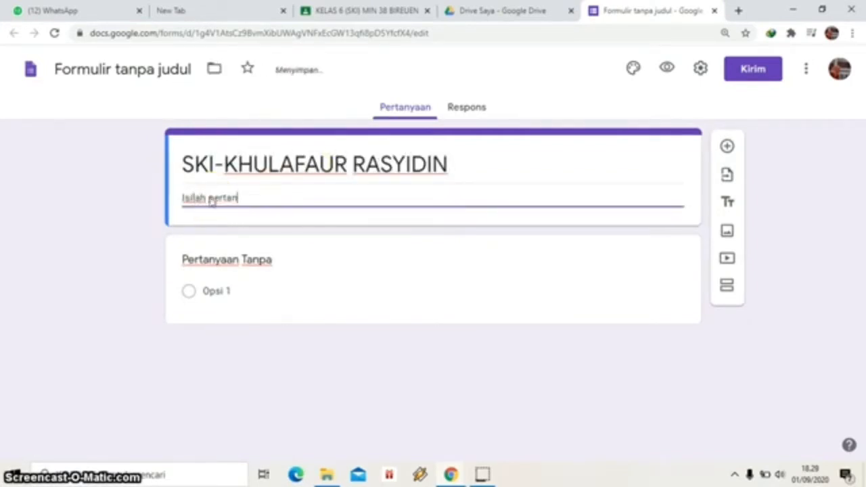
type("Jawablah pertanyaan di ")
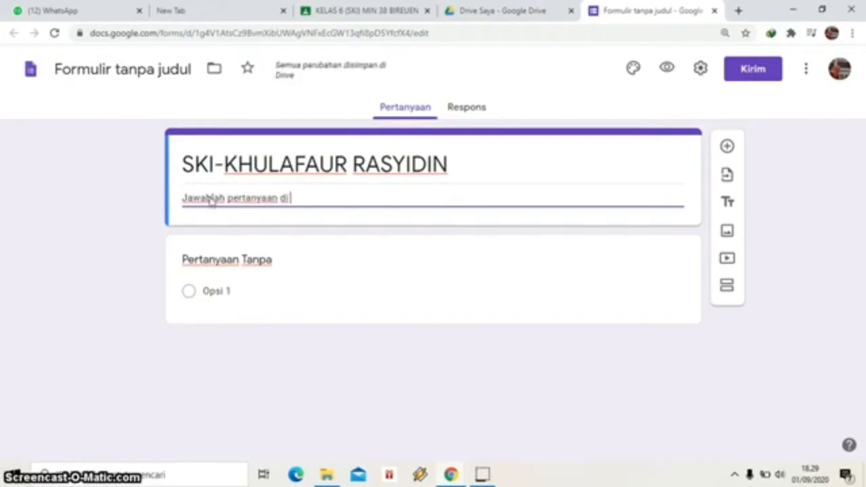
type("bawah ini dengan jawaban yang benar")
left_click(279, 262)
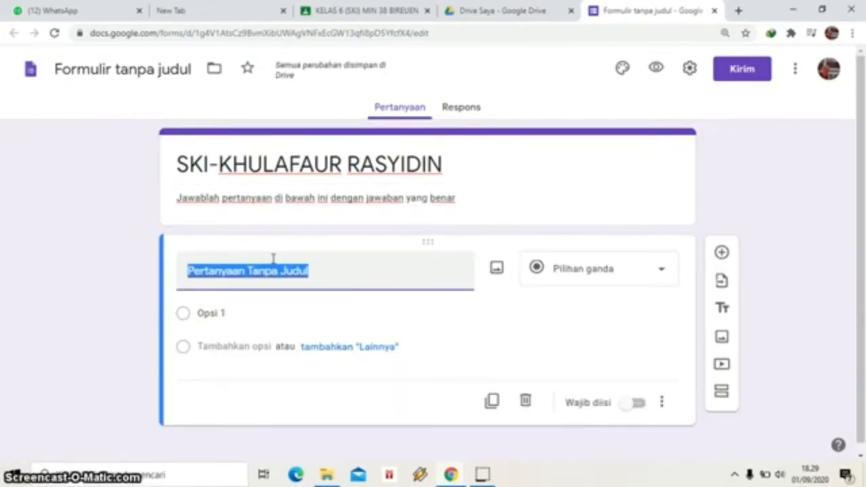
Make 'Nama' a required first question, then add 'Kelas' as a checkbox question.
type("Nama")
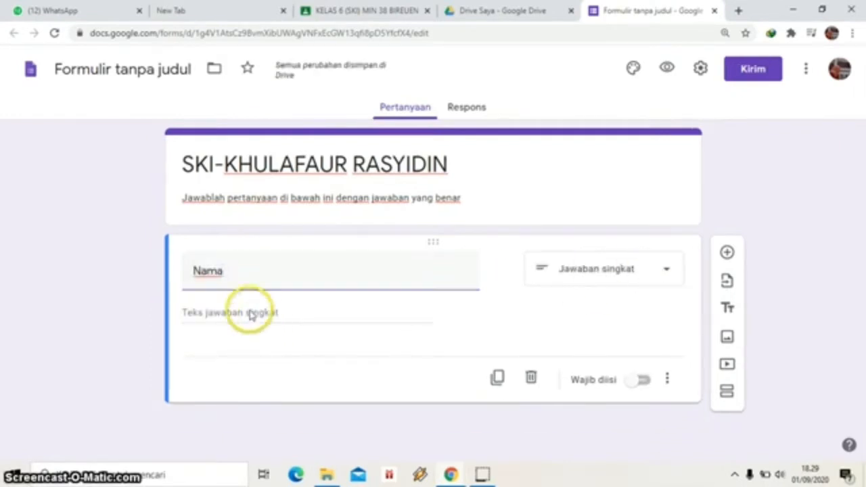
left_click(643, 380)
left_click(727, 252)
left_click(213, 373)
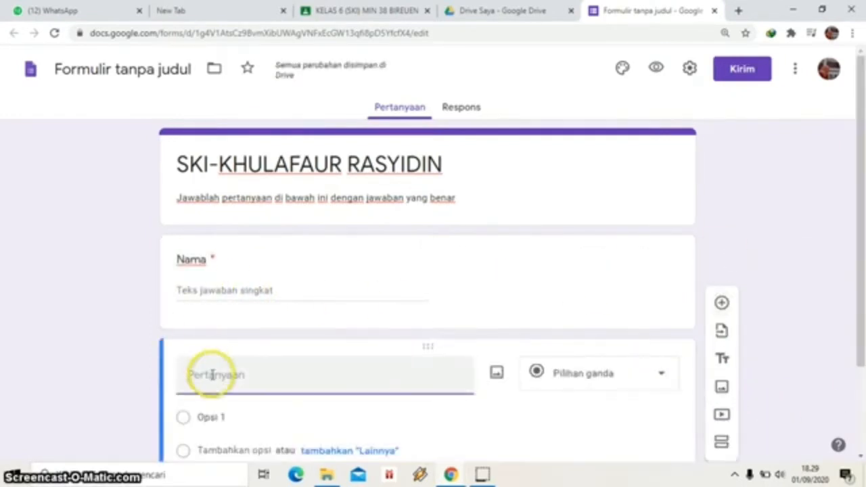
type("Kelas")
left_click(611, 391)
left_click(575, 84)
left_click(660, 376)
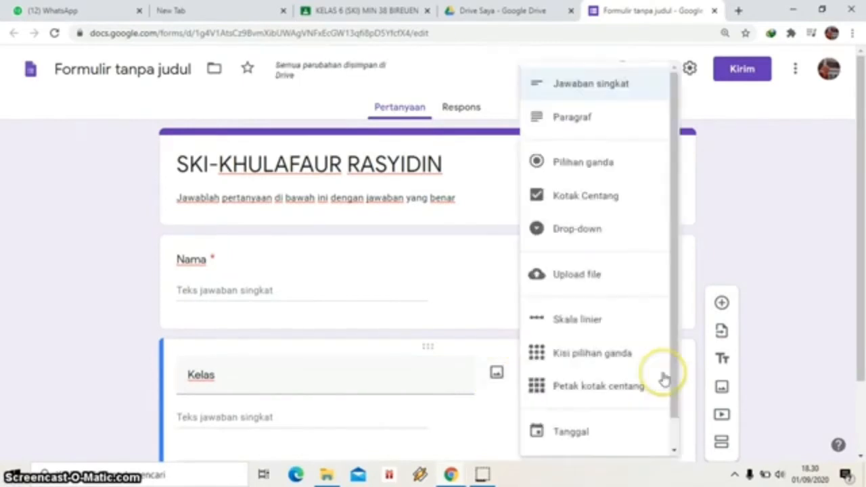
left_click(580, 164)
left_click(662, 376)
left_click(582, 196)
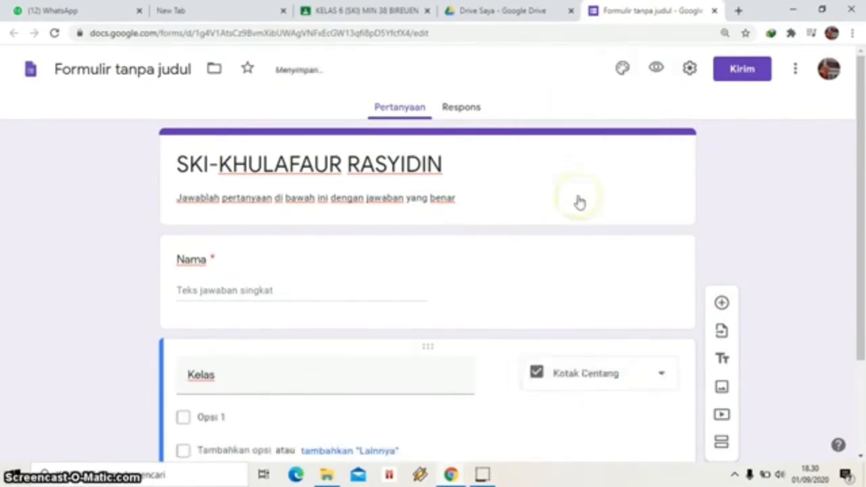
Give the Kelas question the options 6A and 6B and make it required.
left_click(224, 414)
type("6A")
scroll(846, 379, "down", 1)
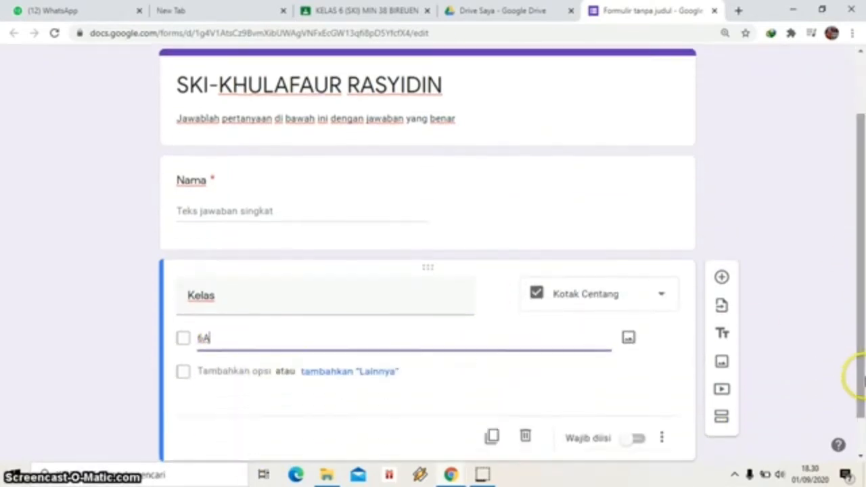
left_click(249, 370)
type("6B")
scroll(859, 304, "down", 1)
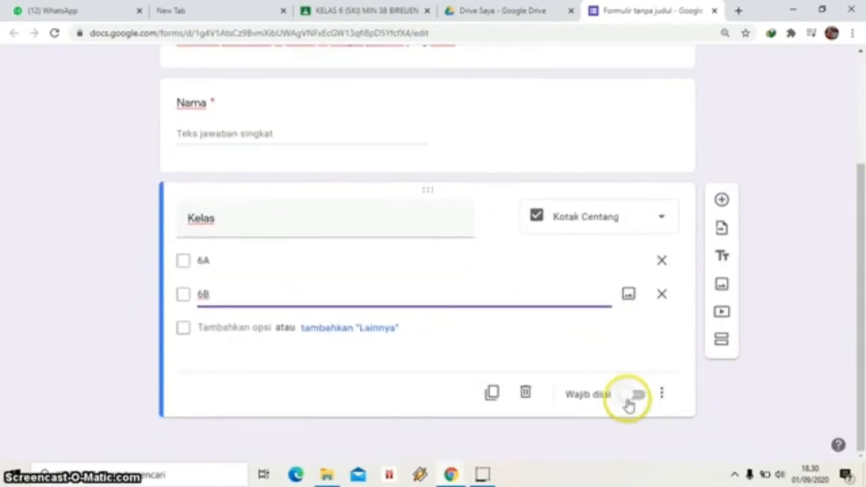
left_click(631, 398)
Add multiple-choice question '1. Pengertian Khulafaur rasyi…' with options 'Pemimpin yang mendapat petunjuk' and '…kekuasaan'.
left_click(722, 201)
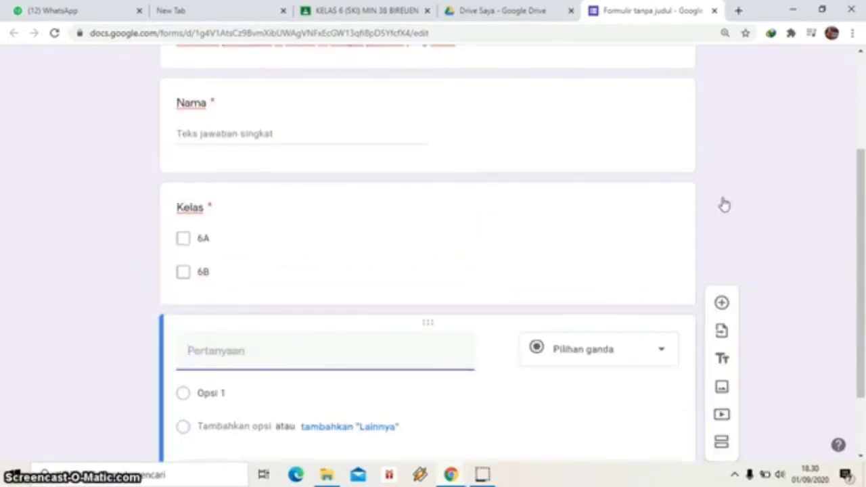
left_click_drag(857, 164, 858, 241)
left_click(212, 266)
type("1.")
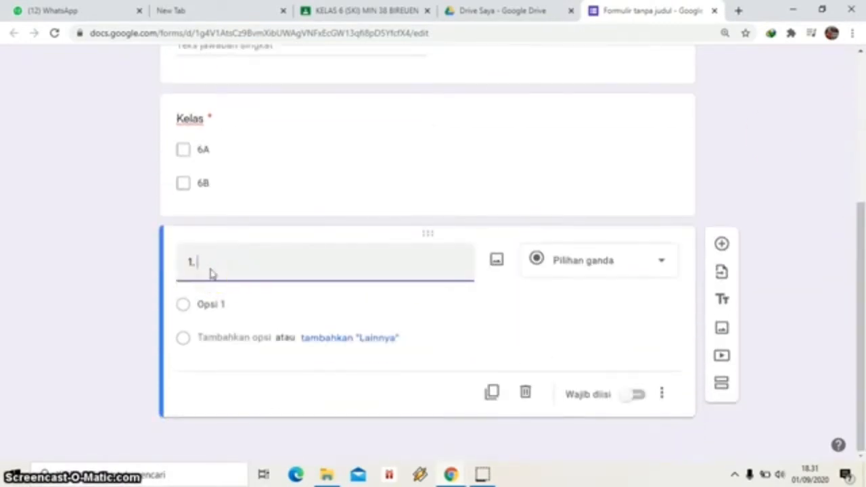
type(" Pengertian Khulafaur rasyidin adalah....")
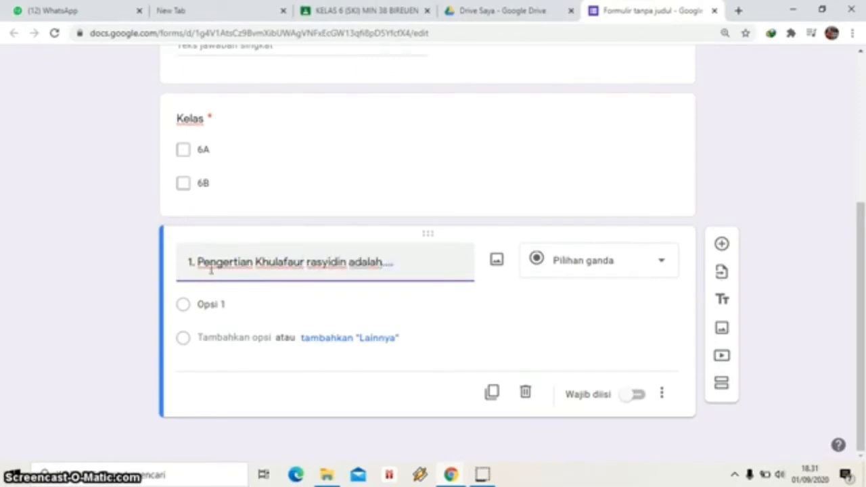
left_click(207, 304)
type("Pemimpin")
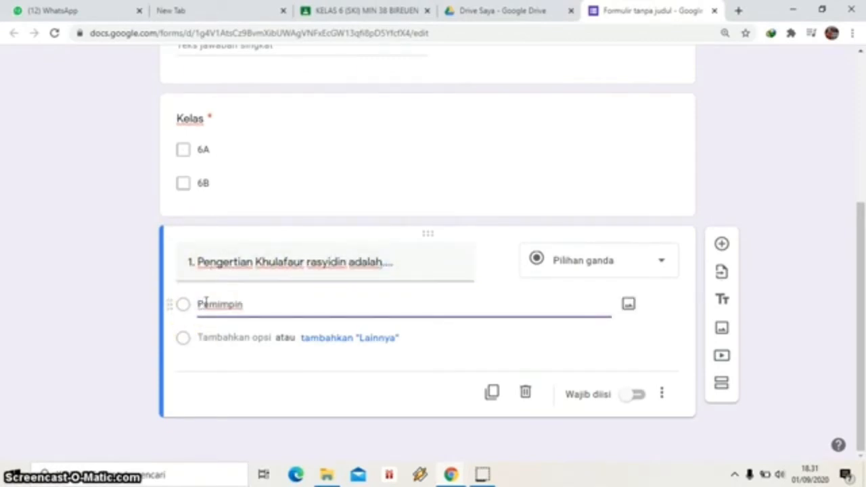
type(" yang mendapat petunjuk")
key("Return")
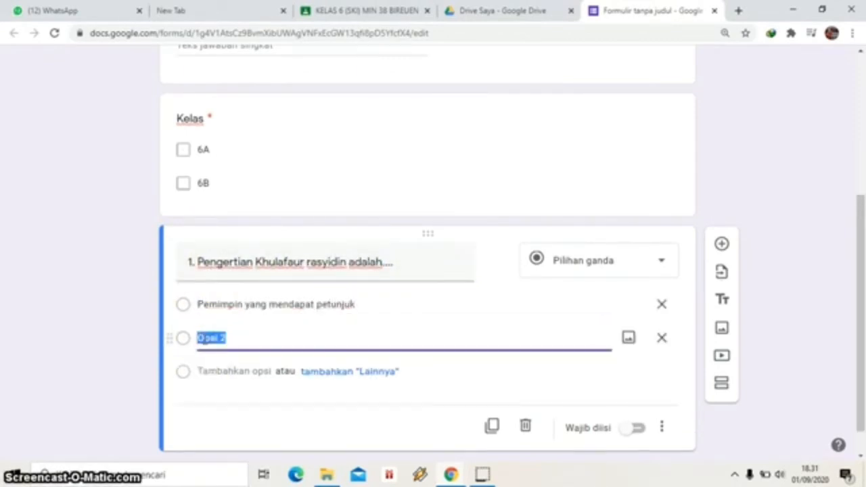
type("Pemimpin yang mendapat kekuasaan")
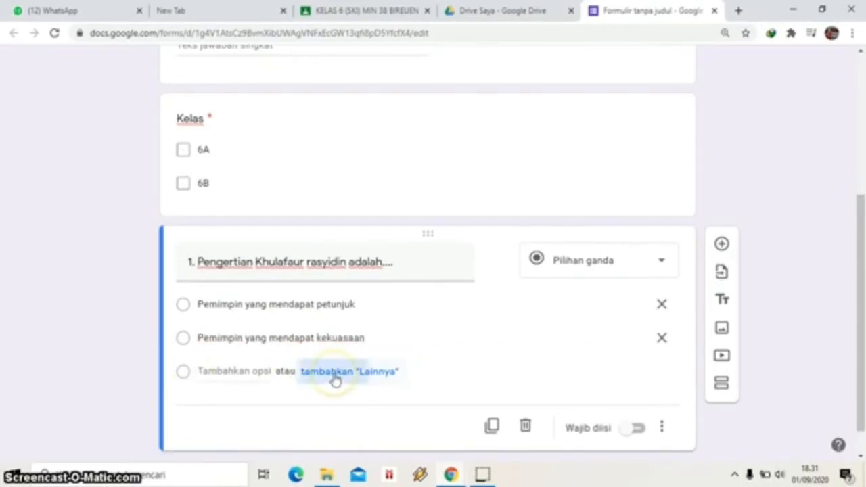
Add a Lainnya answer plus options 'Pemimpin yang mendapat kekayaan' and 'Pemimpin yang mendapat…' to question 1.
left_click(331, 372)
left_click(226, 369)
type("Pemimpin yang men")
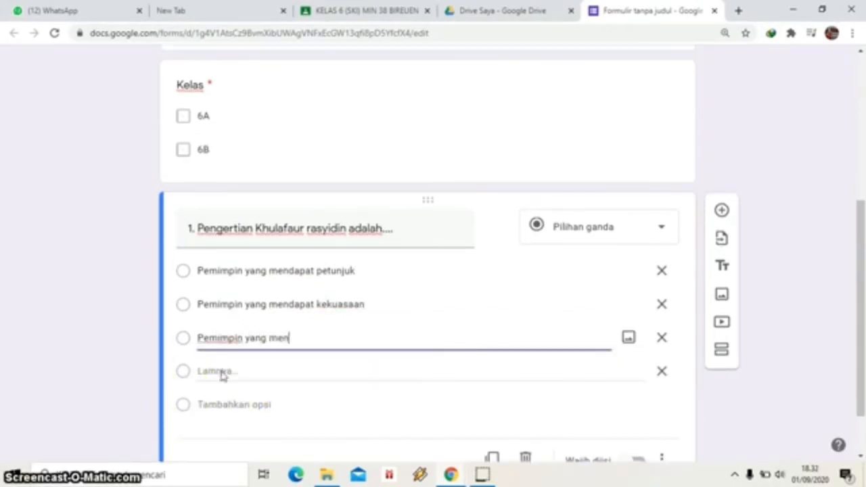
type("dapat kekayaan")
left_click(233, 404)
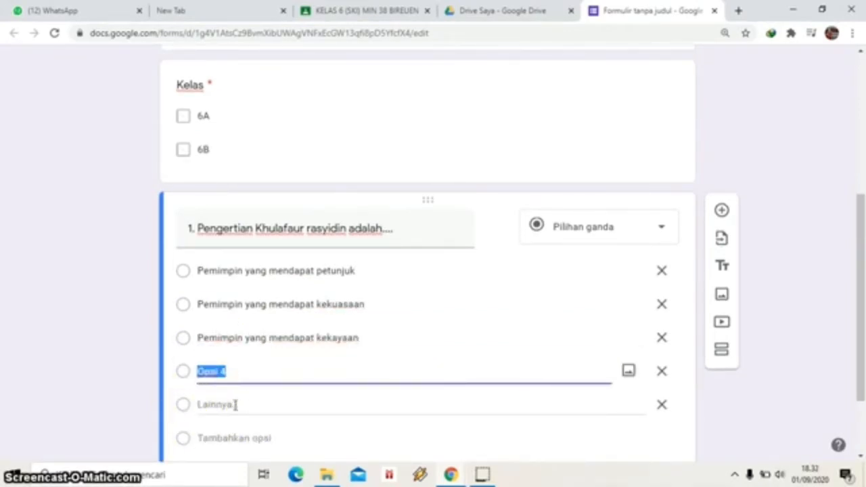
type("Pemimpin yang mendapat")
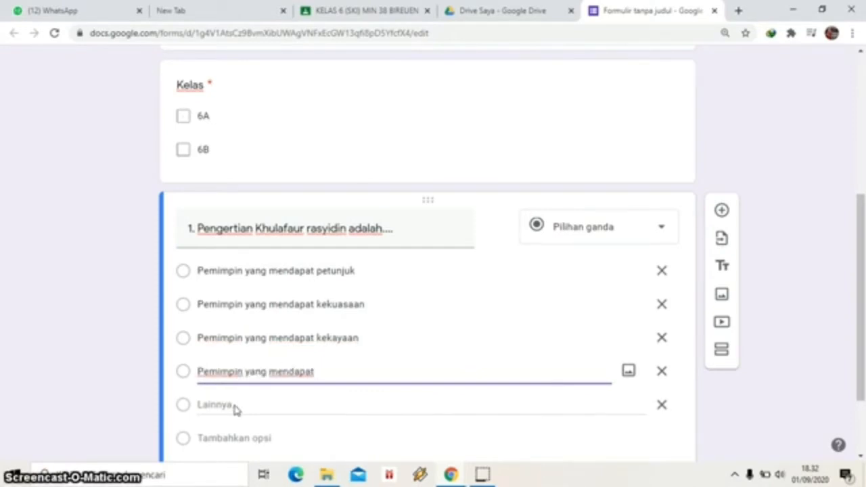
left_click(479, 472)
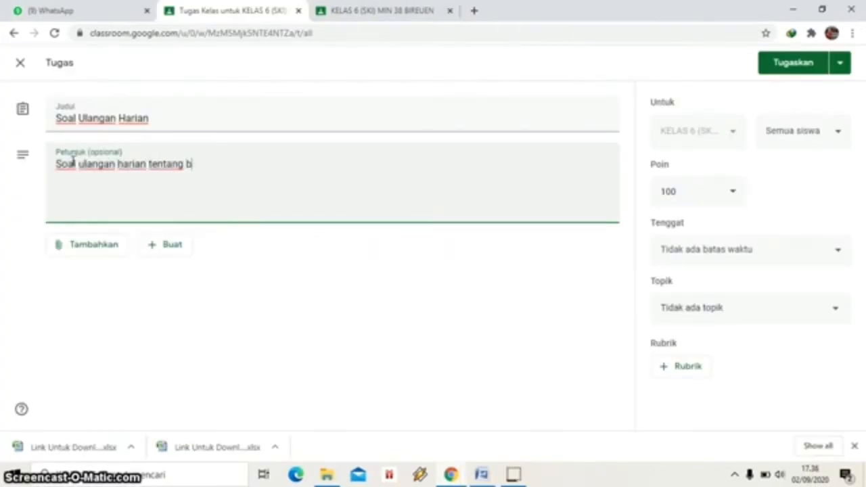
Finish the instructions as 'Soal ulangan harian tentang bab Khulafaur rasyidin' and start a new line.
type("faur ras")
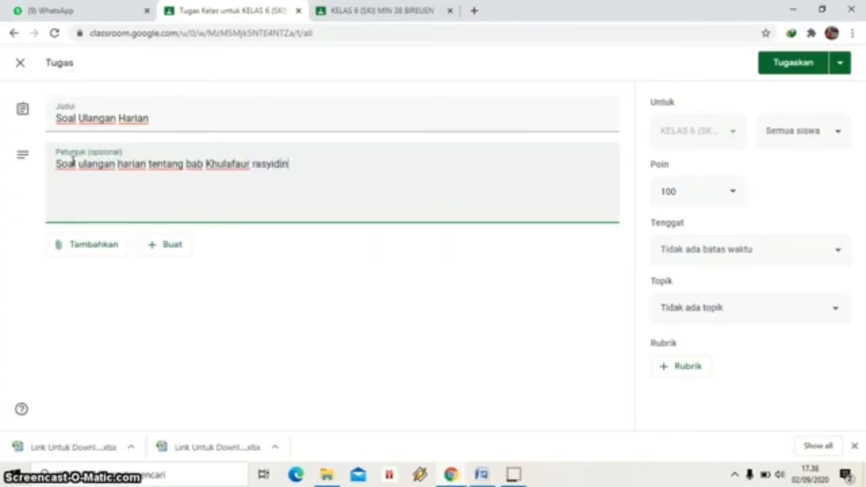
type("yidin")
key("Return")
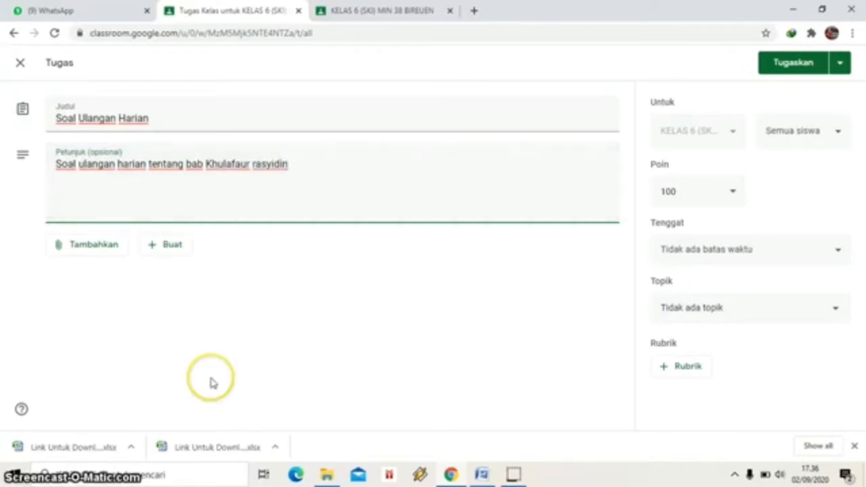
left_click(281, 264)
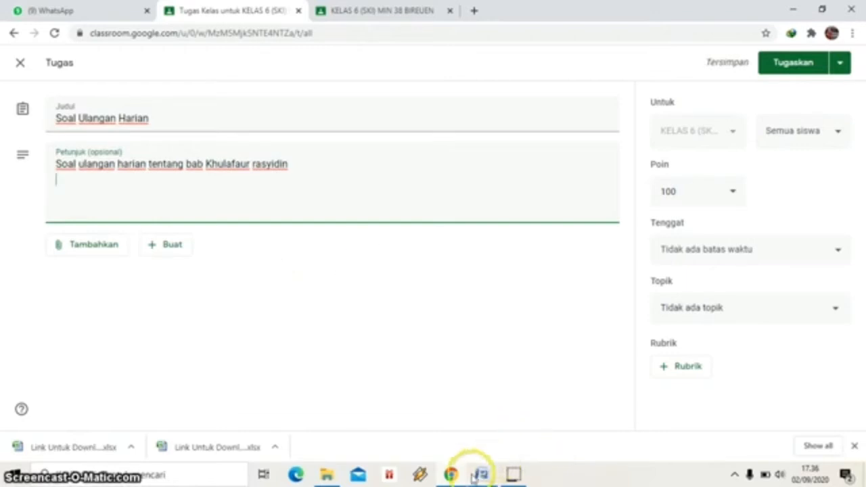
Copy the Word instructions paragraph with the YouTube, Sites and form links, then return to the Classroom description.
mouse_move(481, 478)
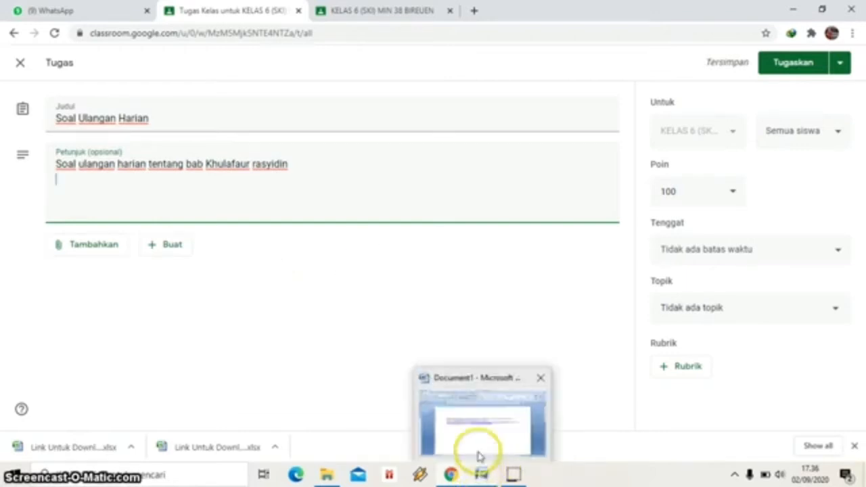
left_click(479, 456)
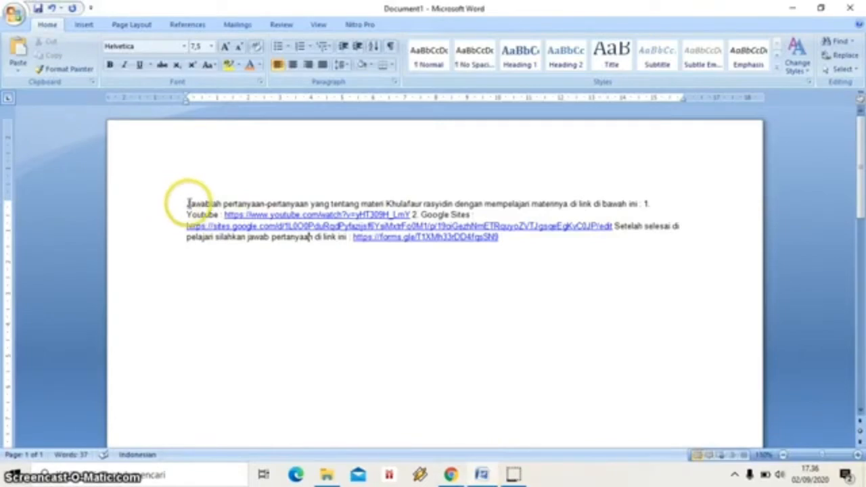
left_click_drag(187, 203, 503, 240)
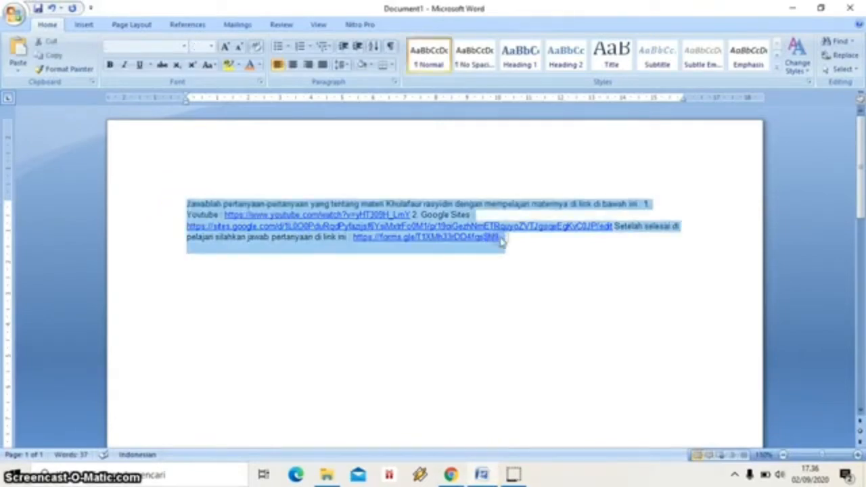
left_click(451, 474)
left_click(279, 175)
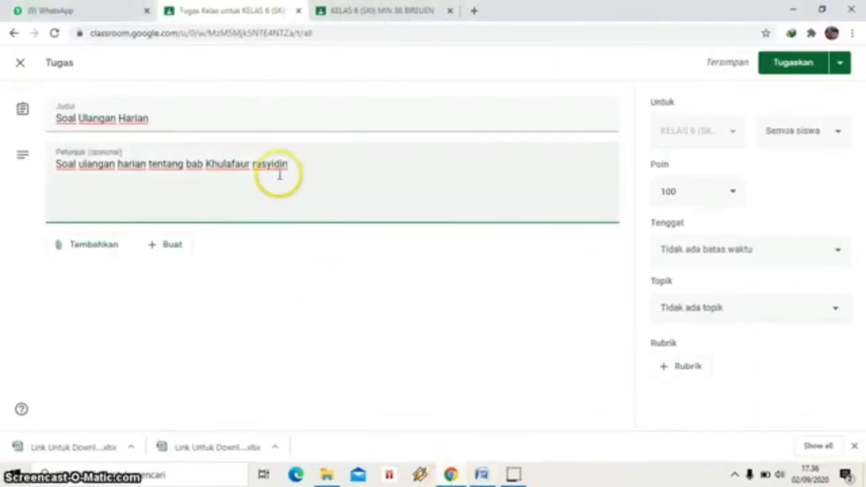
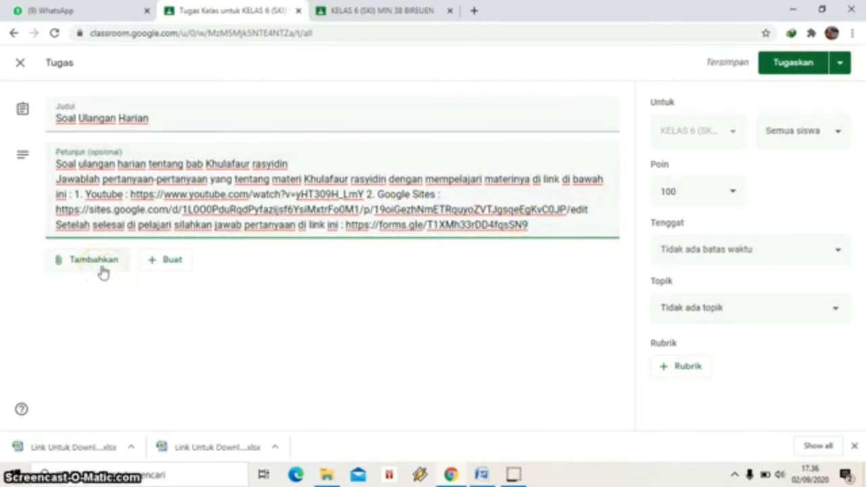
Paste the copied links paragraph into the assignment's Petunjuk and bring up the attachment choices.
left_click(102, 264)
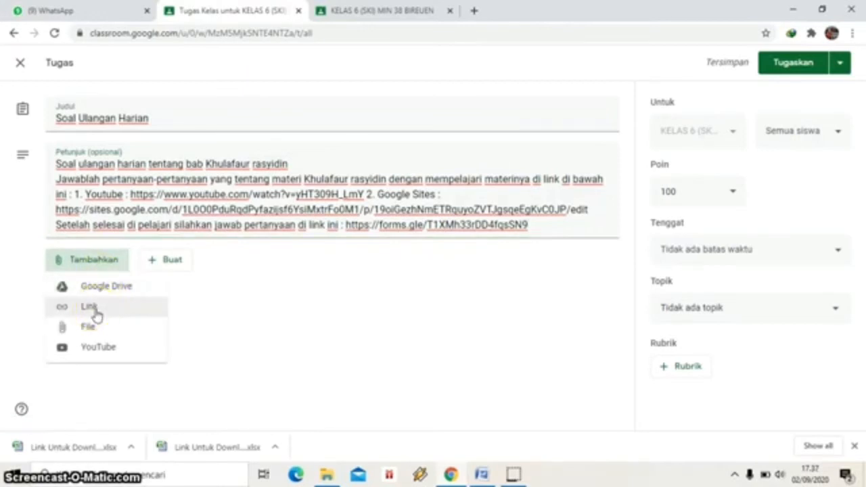
Attach the Google Sites page address to the assignment as a link.
left_click(95, 311)
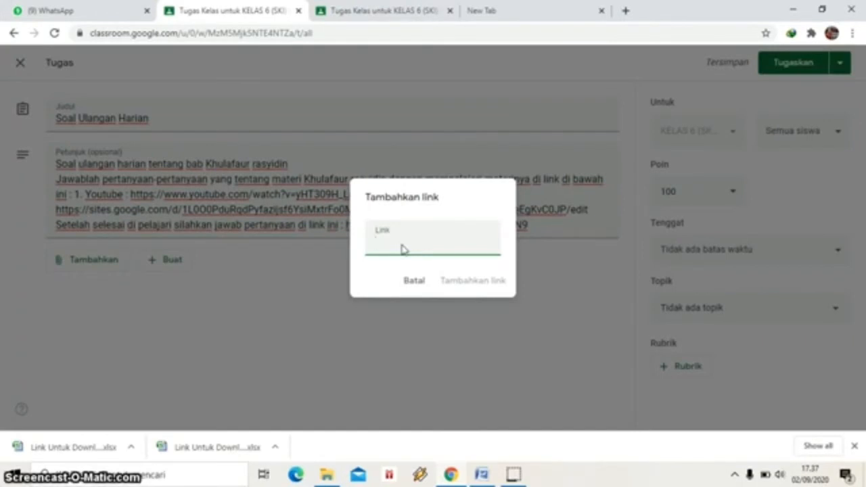
left_click(625, 12)
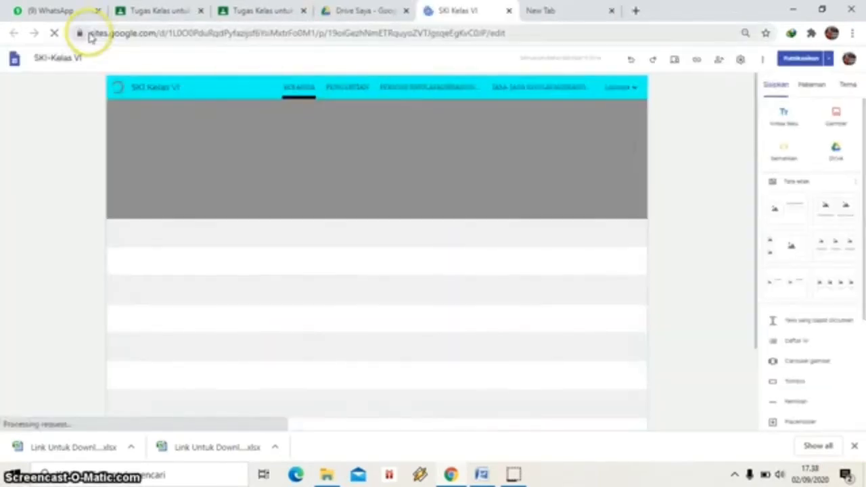
left_click_drag(88, 34, 535, 15)
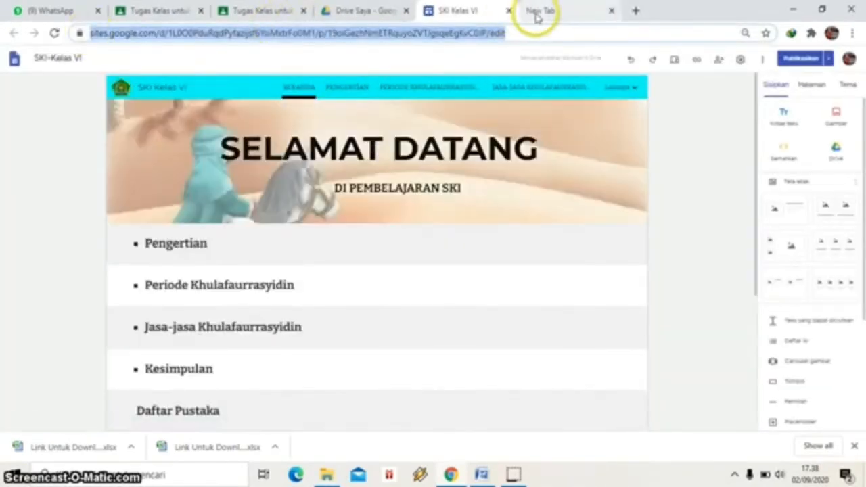
left_click(178, 11)
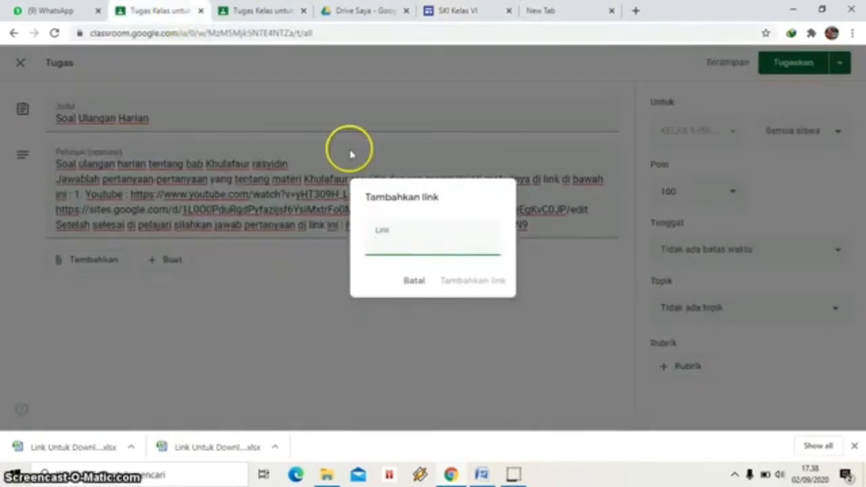
key("ctrl+v")
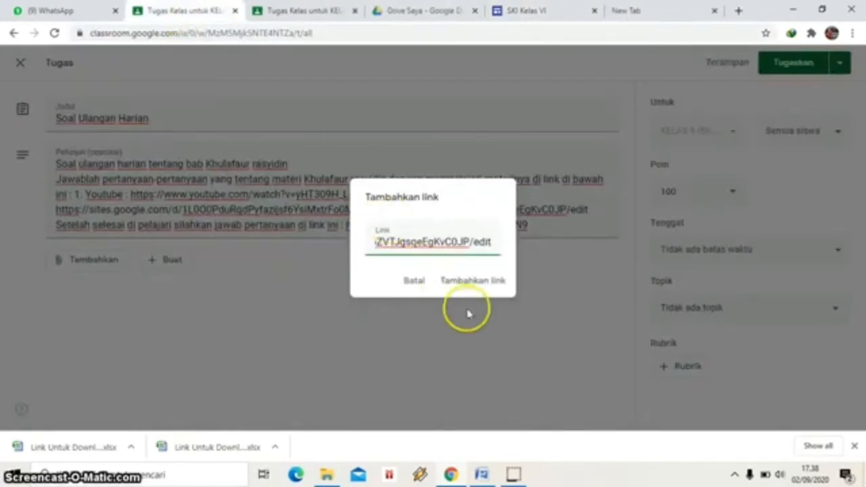
left_click(489, 284)
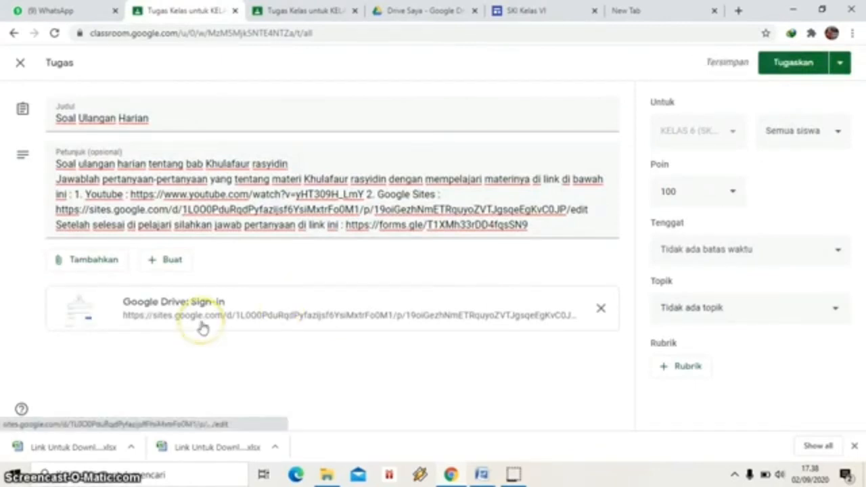
Search YouTube for 'kisah khulafaur rasyidin s' and attach the 'Kisah khulafaur rasyidin_short' video.
left_click(105, 268)
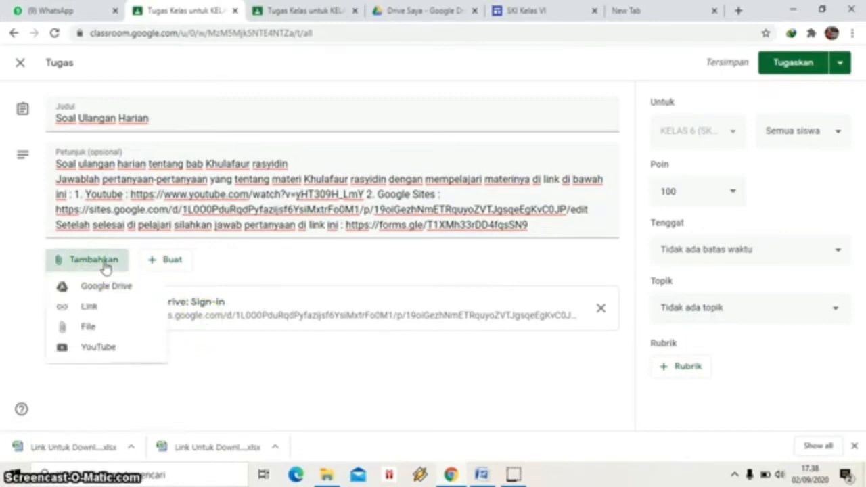
left_click(102, 348)
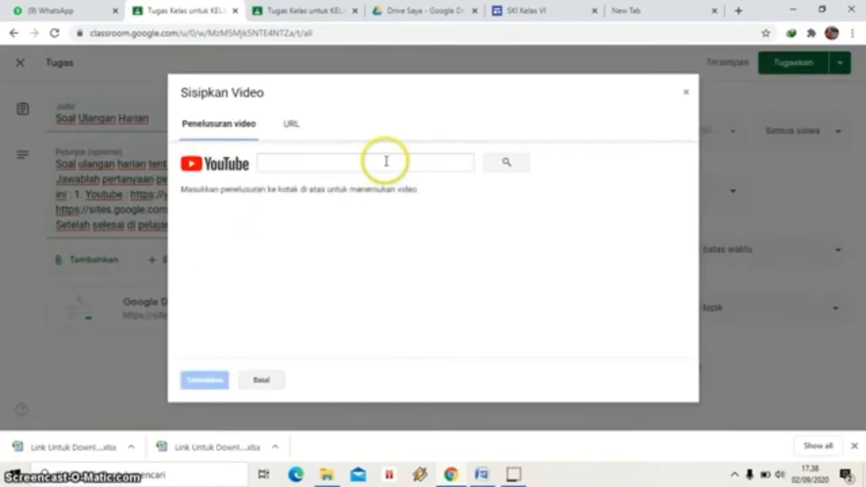
left_click(372, 161)
type("kisah khulafaur ")
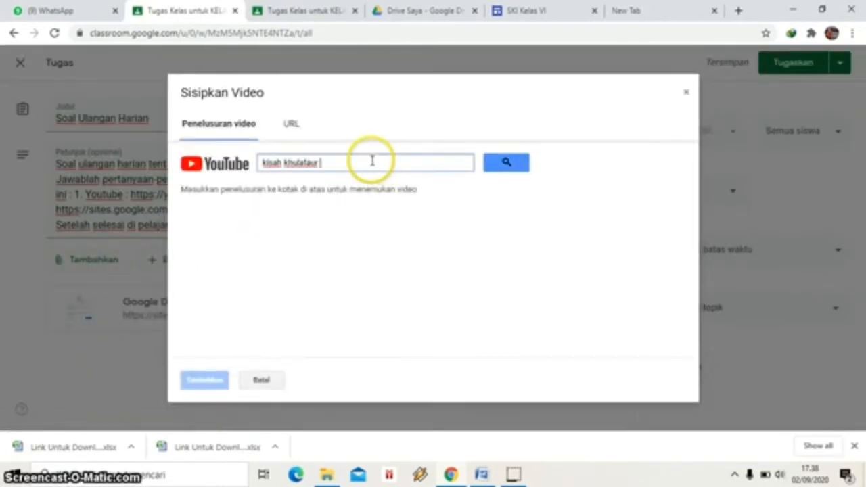
type("rasyidin short")
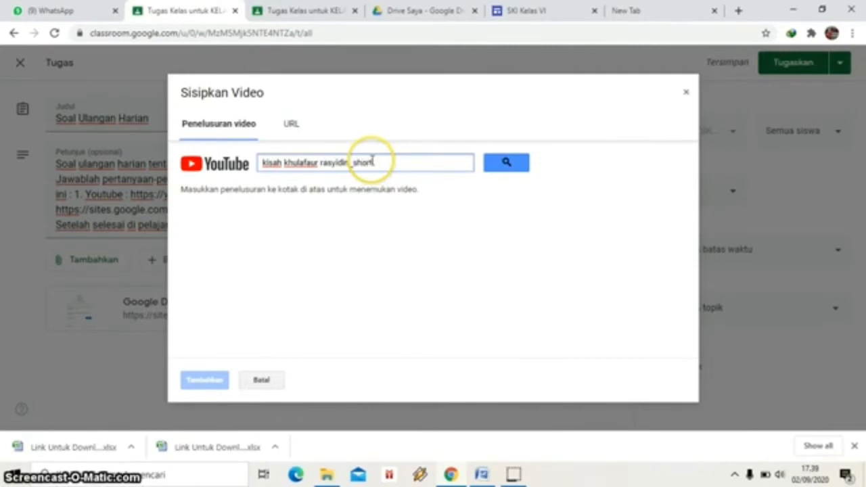
key("Return")
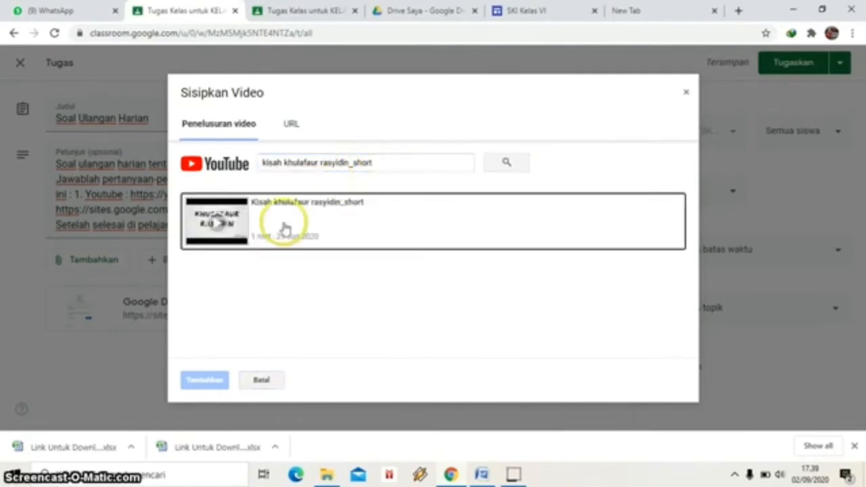
left_click(250, 226)
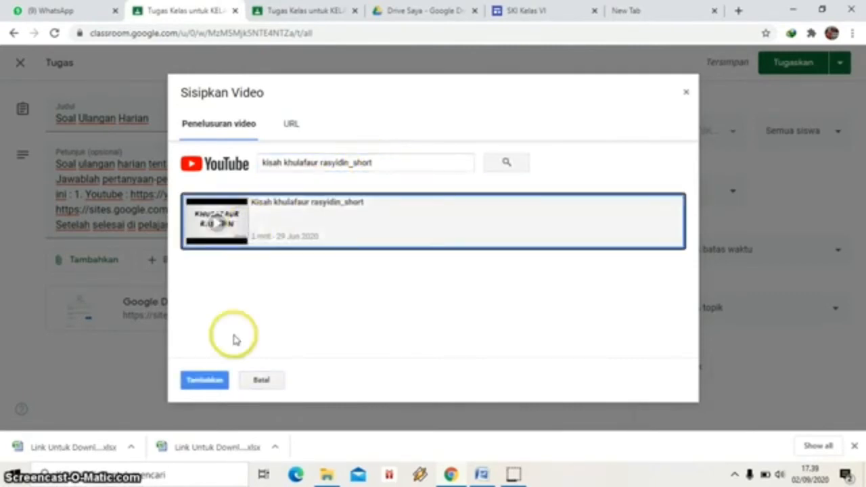
left_click(206, 381)
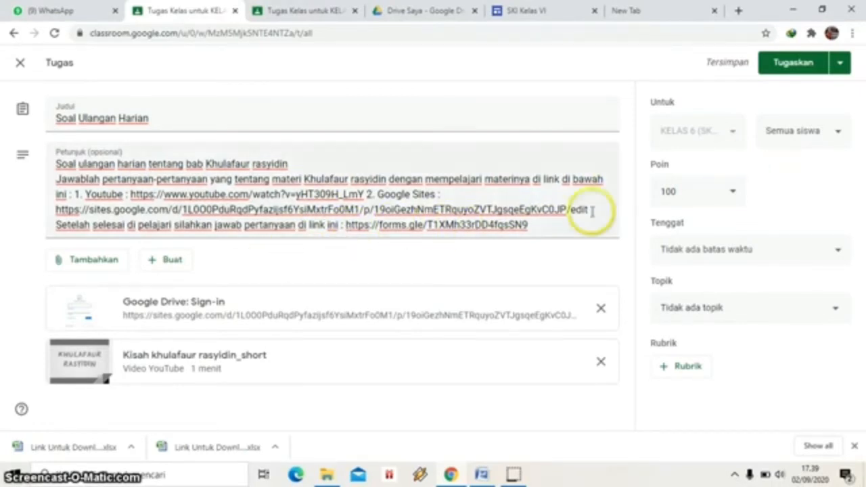
left_click(837, 135)
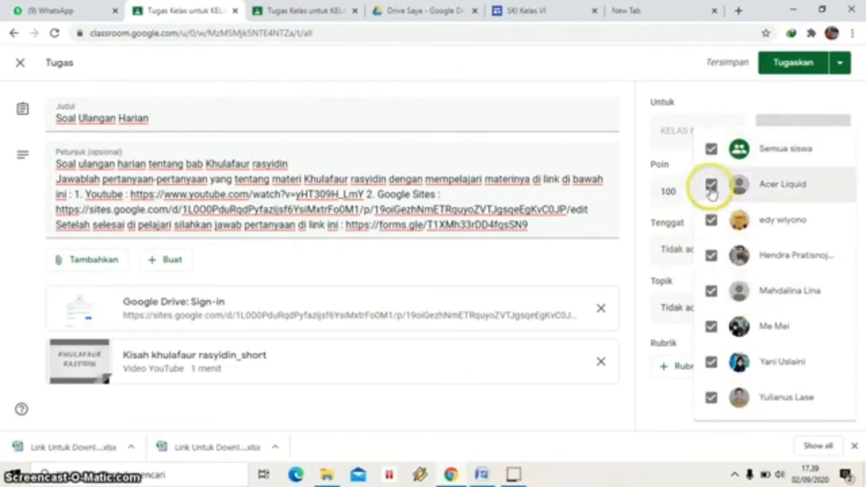
left_click(712, 150)
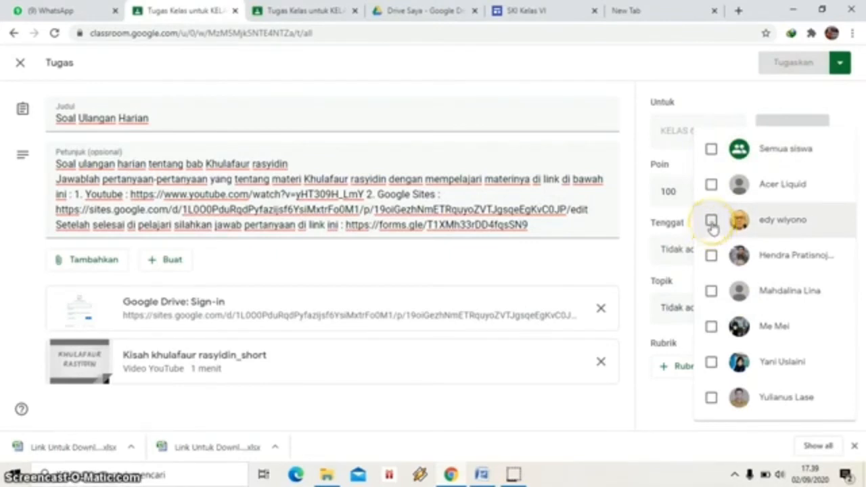
left_click(712, 222)
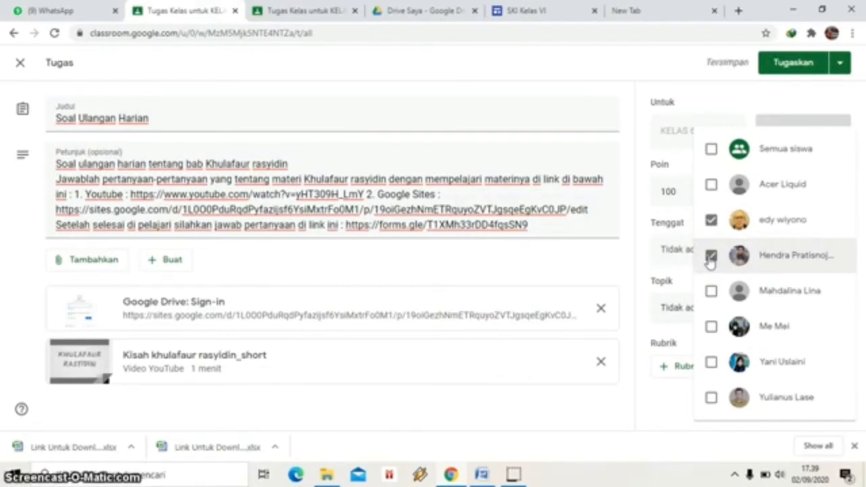
left_click(712, 150)
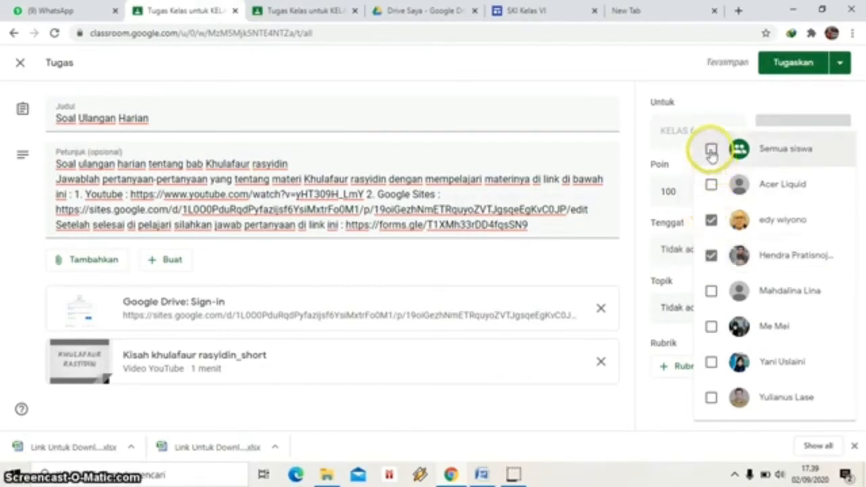
left_click(710, 150)
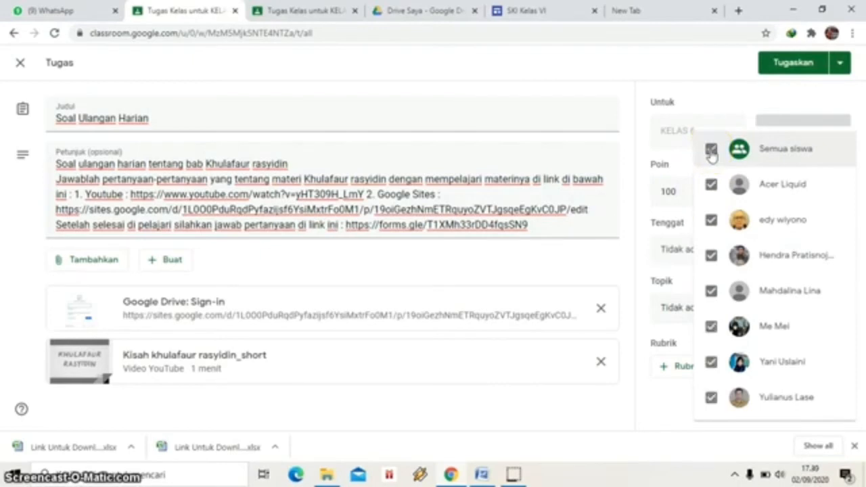
left_click(700, 111)
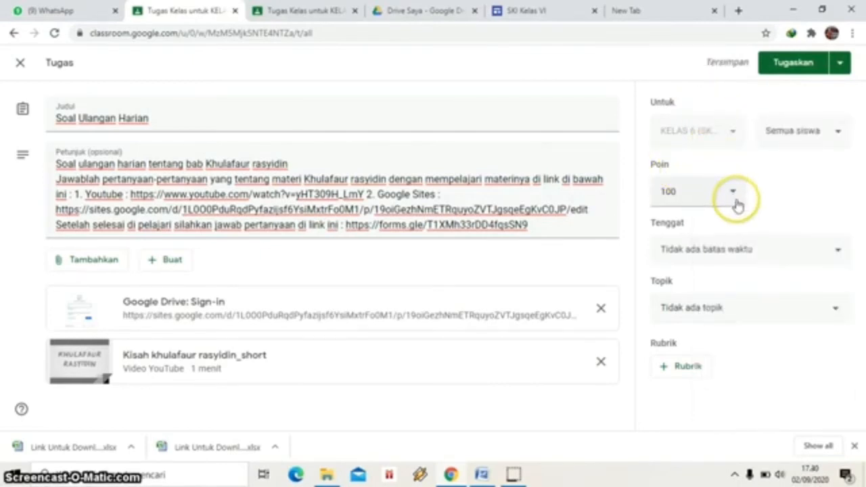
Set the assignment's due date (Tenggat) to Saturday 5 September 2020.
left_click(838, 251)
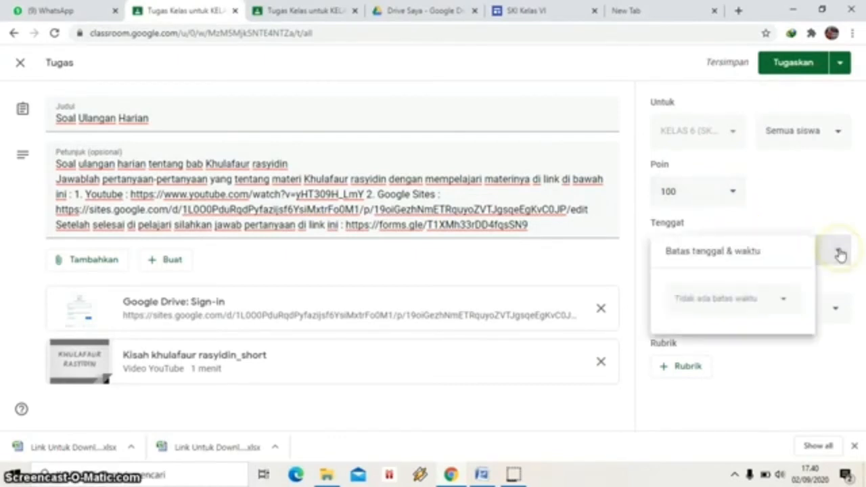
left_click(784, 302)
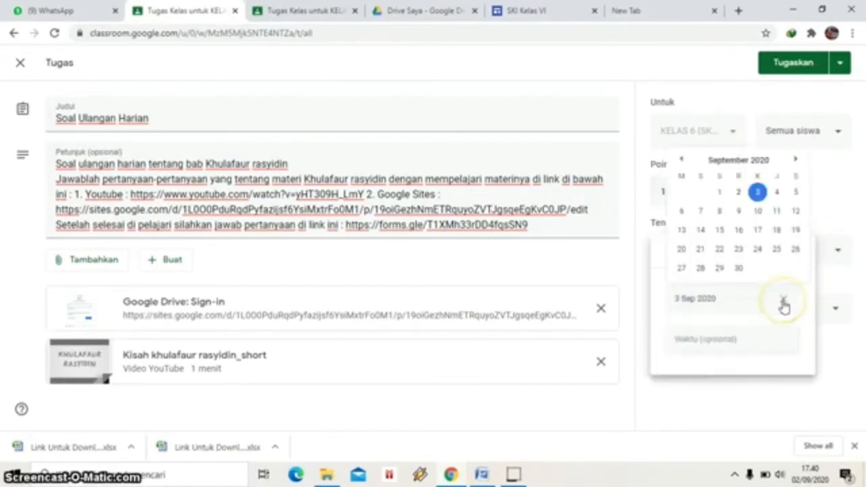
left_click(795, 195)
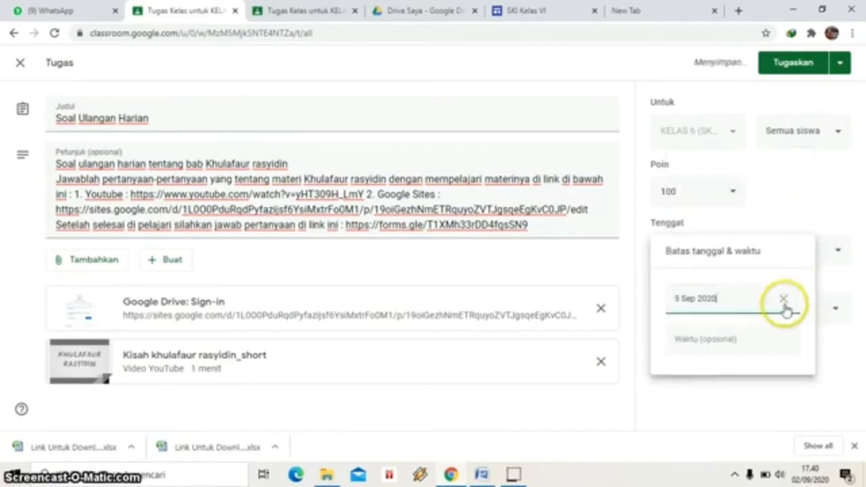
left_click(845, 331)
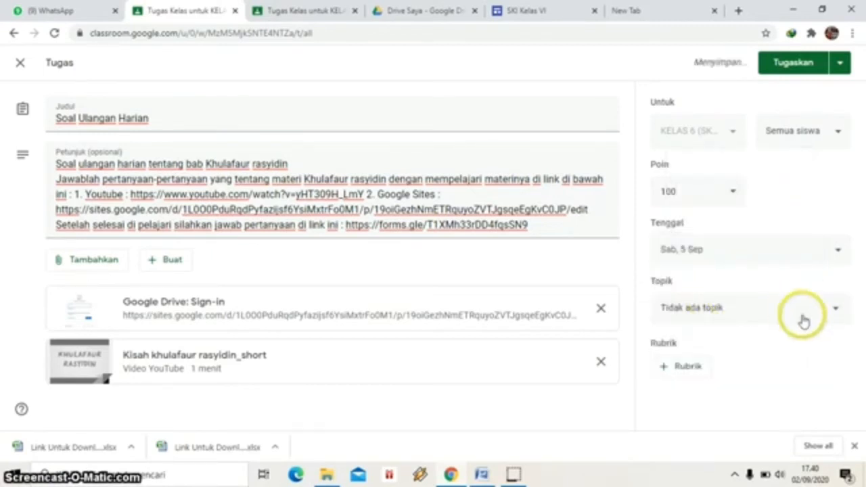
File the assignment under the Tugas topic and post it to the class.
left_click(836, 310)
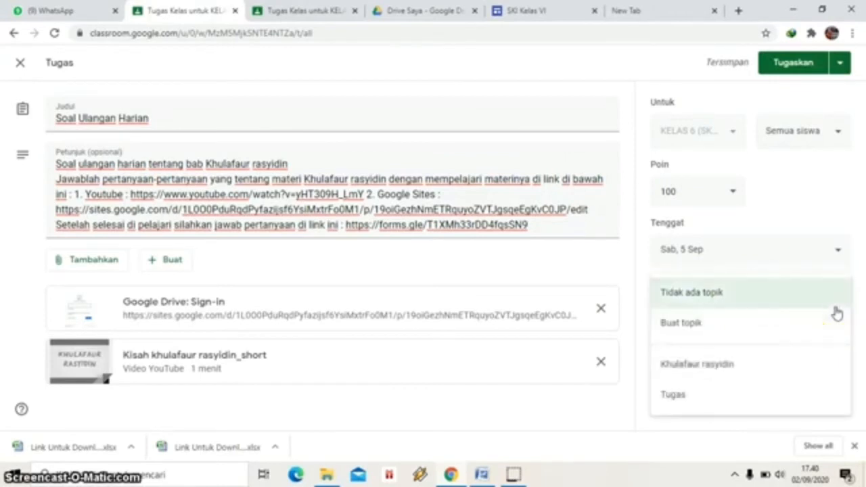
left_click(735, 399)
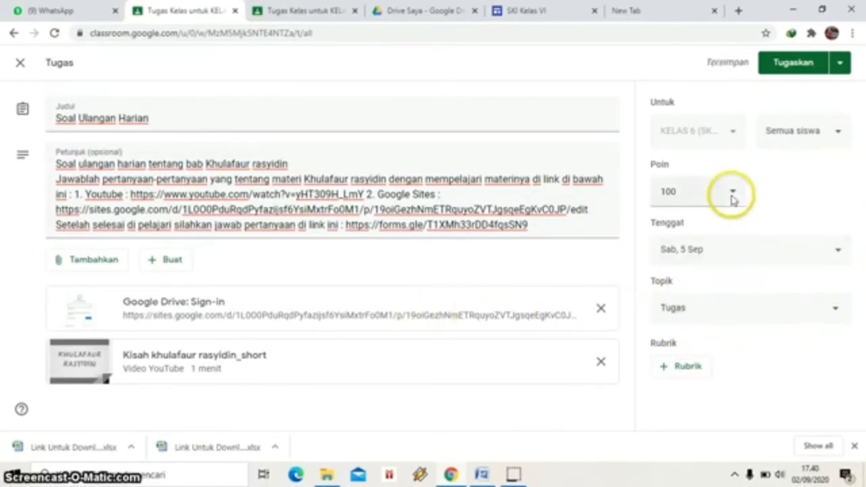
left_click(791, 65)
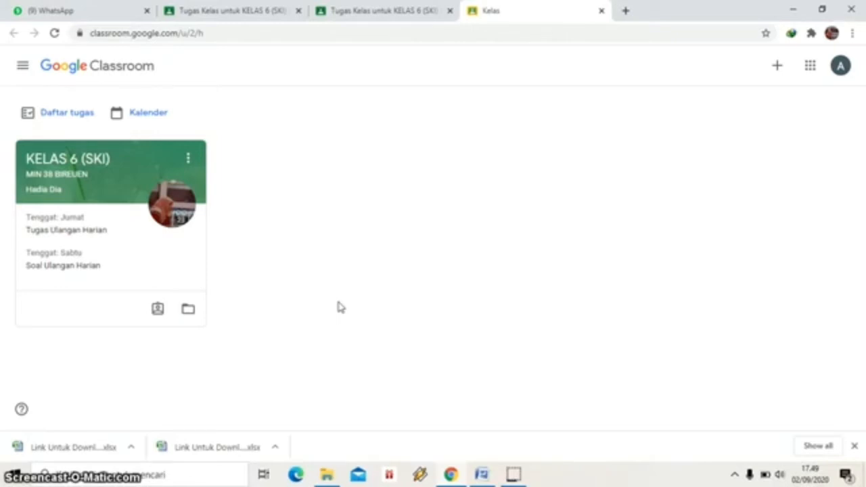
Open the KELAS 6 (SKI) class from the Classroom home page.
left_click(170, 250)
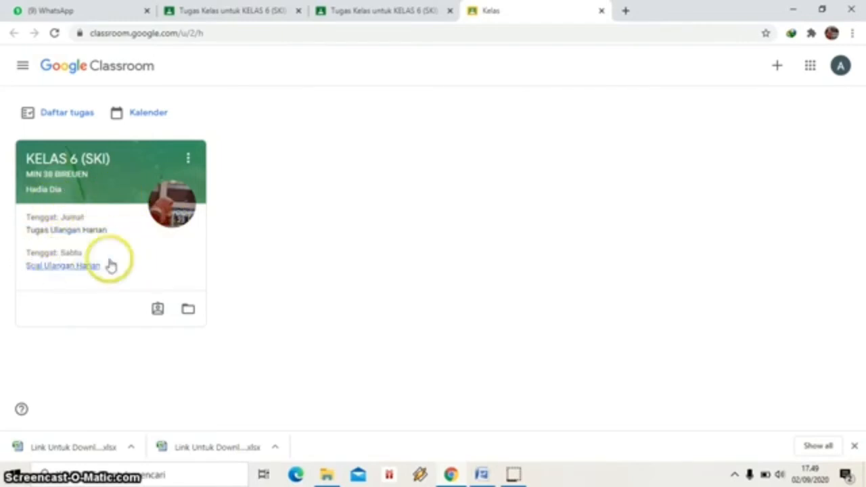
left_click(102, 194)
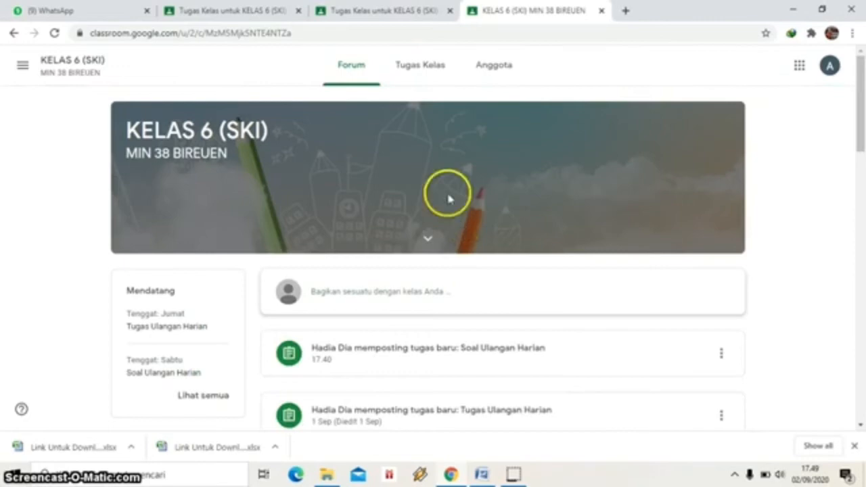
On Tugas Kelas, expand Soal Ulangan Harian and open its forms.gle quiz link.
left_click(426, 71)
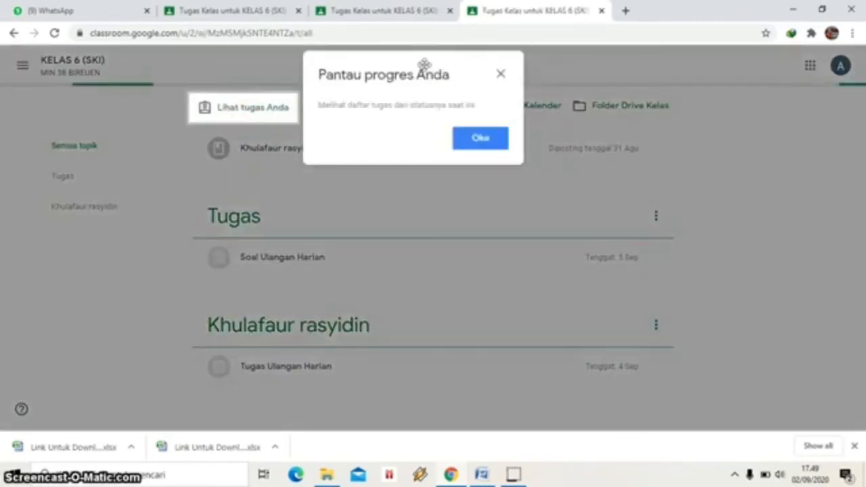
left_click(505, 79)
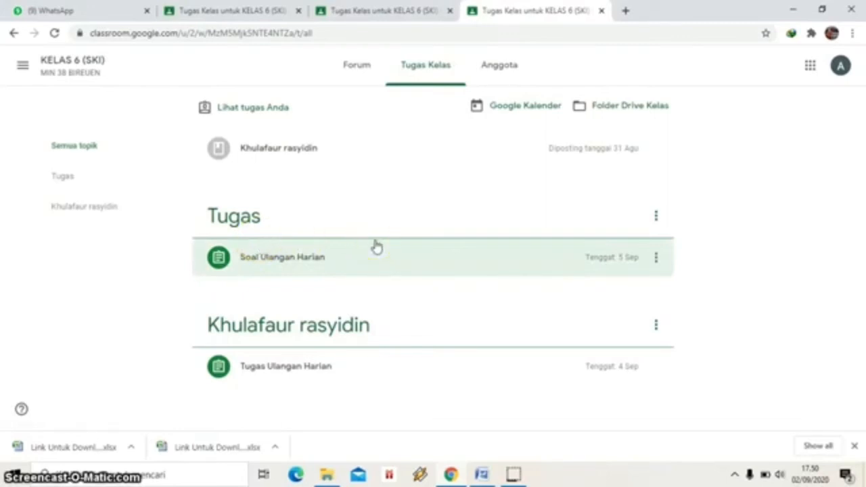
left_click(276, 264)
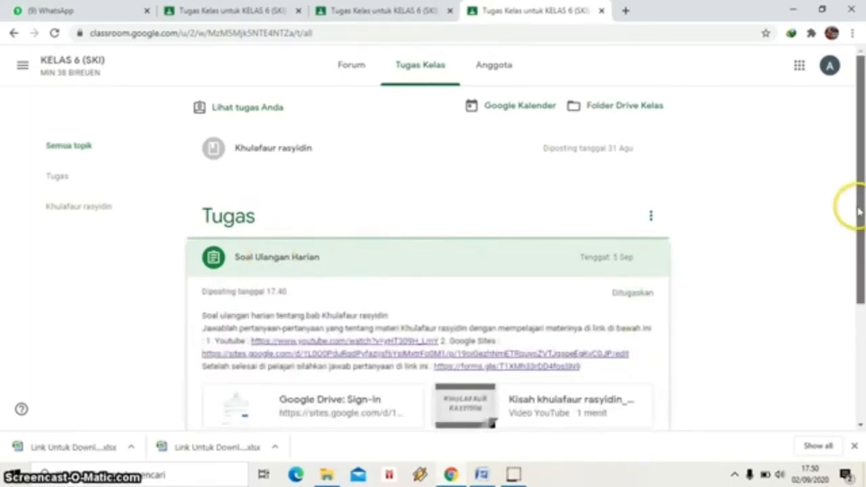
left_click_drag(859, 203, 862, 279)
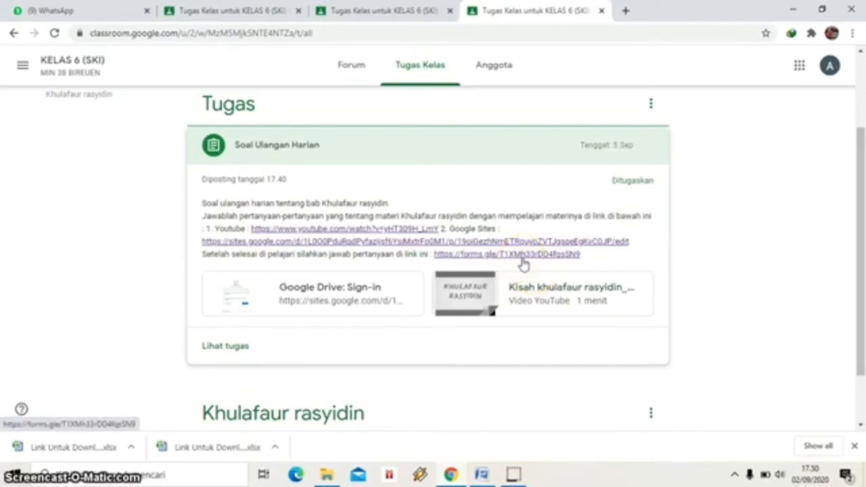
left_click(515, 257)
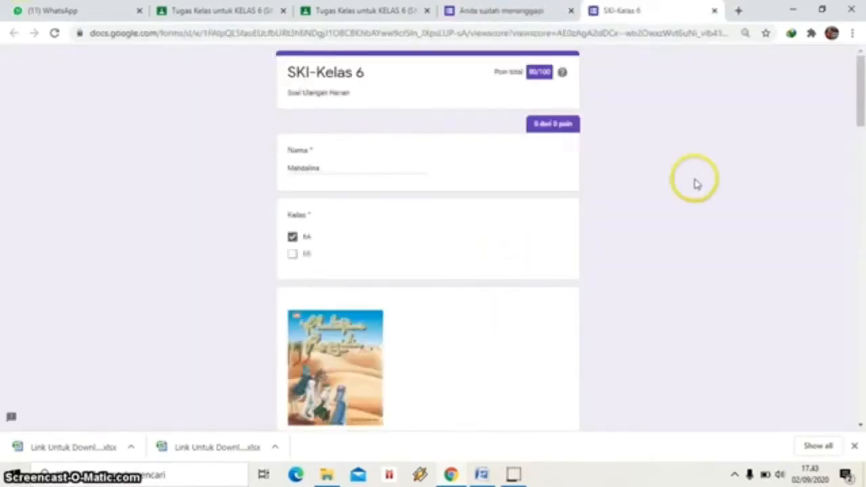
Check the 80/100 quiz score, then close the 'Anda sudah menanggapi' tab.
mouse_move(862, 98)
left_mouse_down()
mouse_move(861, 296)
mouse_move(861, 91)
left_mouse_up()
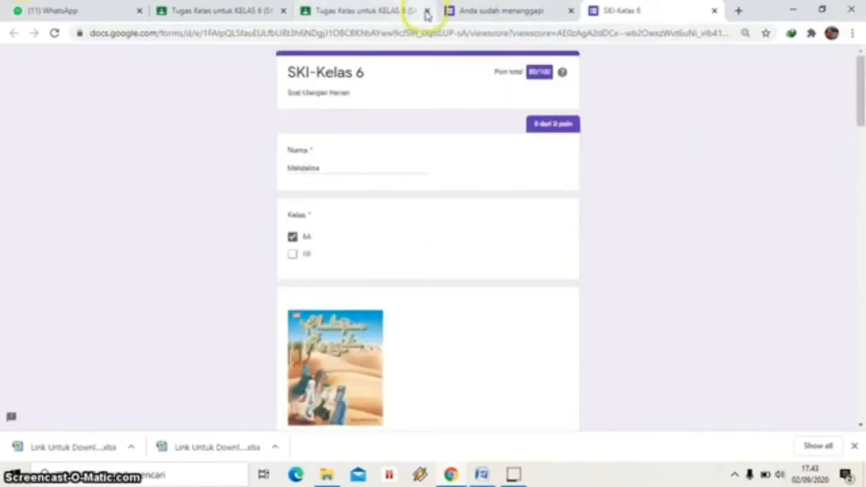
left_click(573, 10)
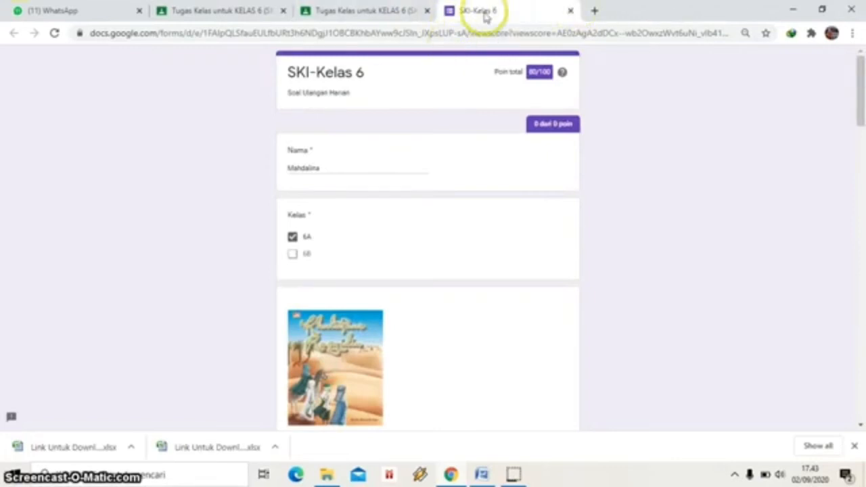
left_click(513, 478)
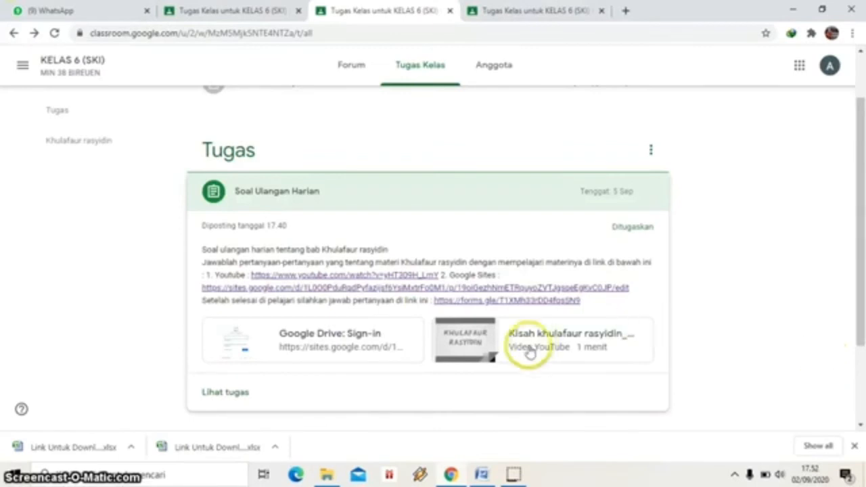
Mark Soal Ulangan Harian as done, confirm turning it in, then switch to the teacher's tab.
left_click(230, 399)
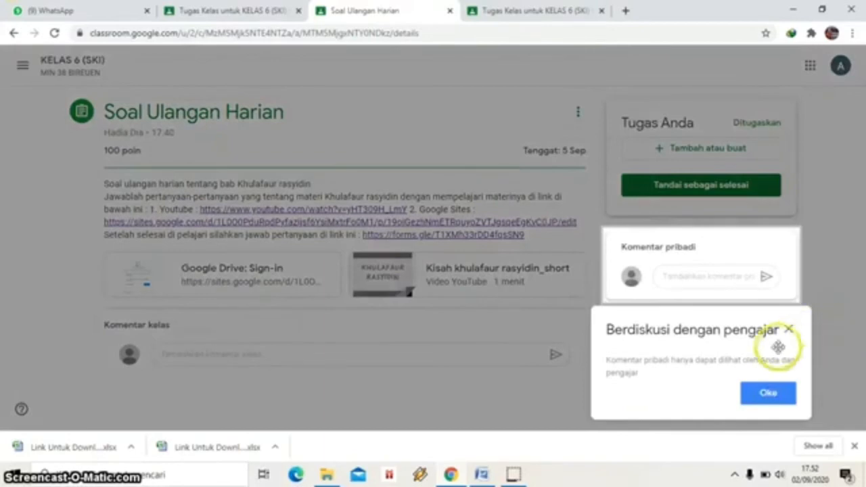
left_click(789, 329)
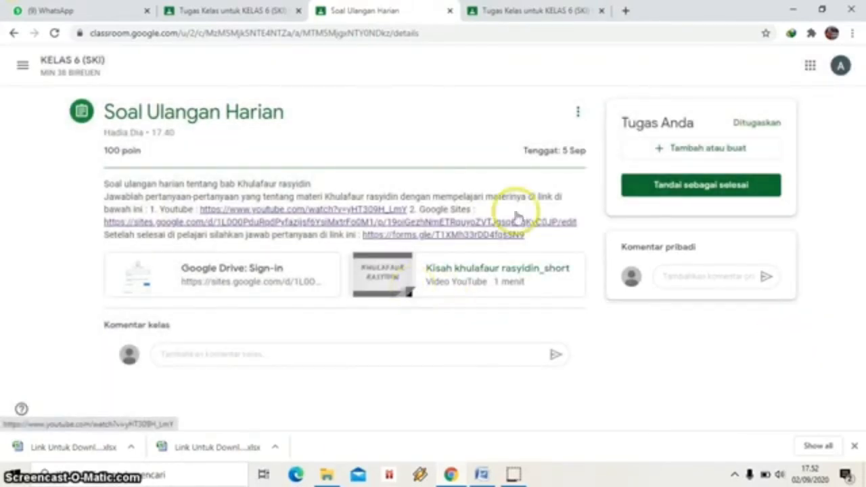
left_click(701, 193)
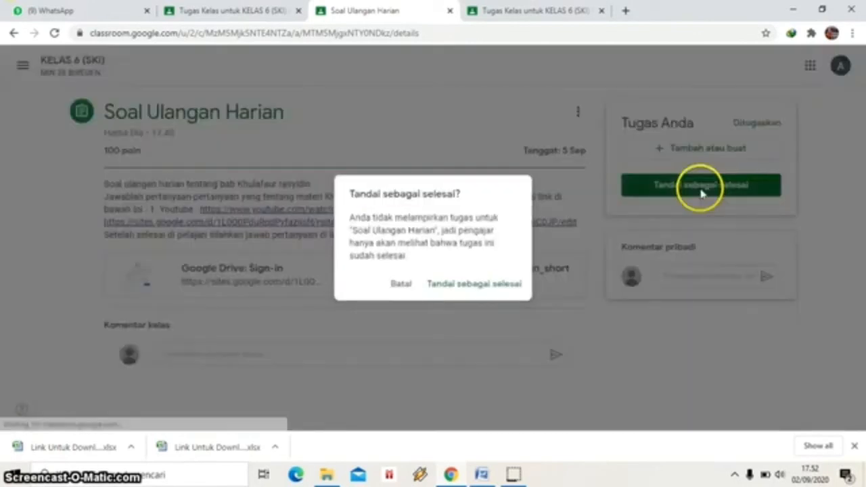
left_click(467, 289)
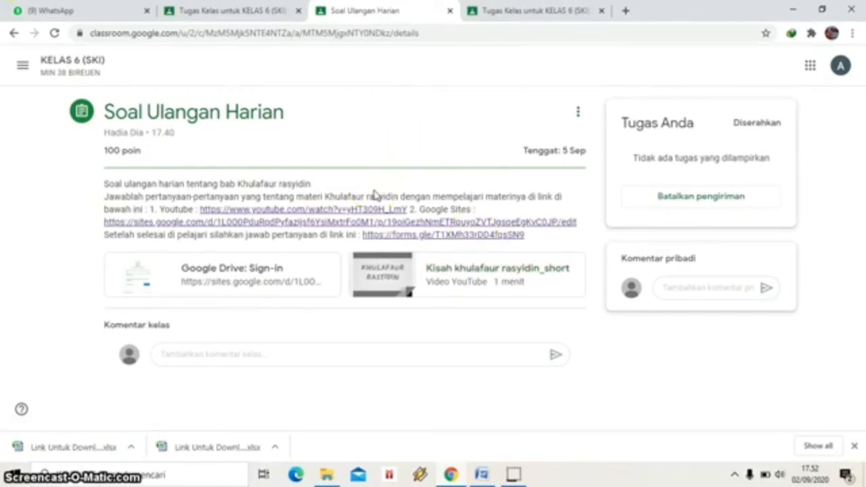
left_click(279, 12)
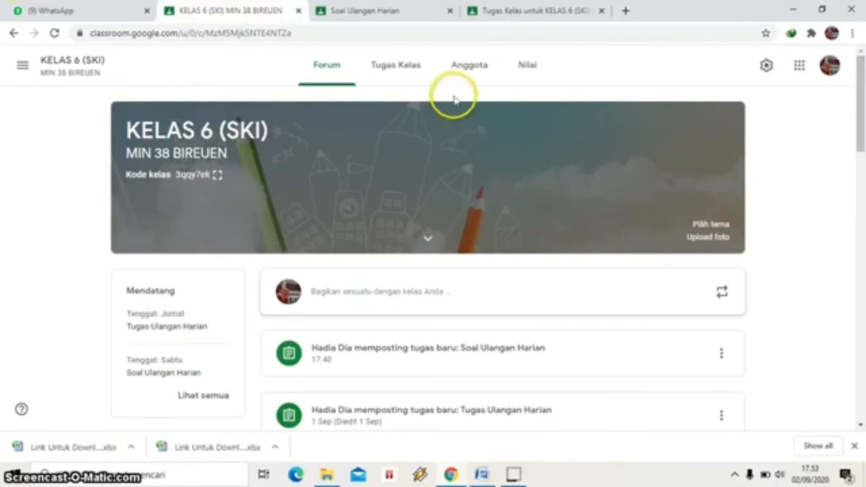
From Tugas Kelas, open the Soal Ulangan Harian submissions via 'Lihat tugas'.
left_click(409, 64)
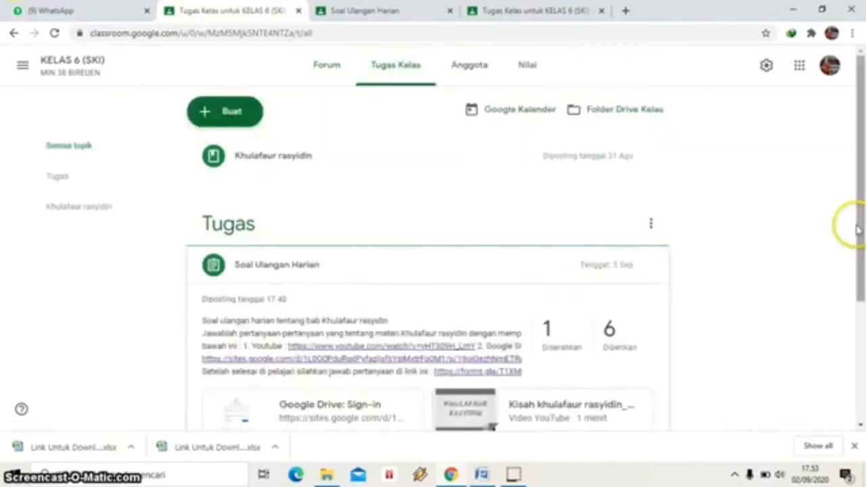
left_click_drag(857, 226, 857, 279)
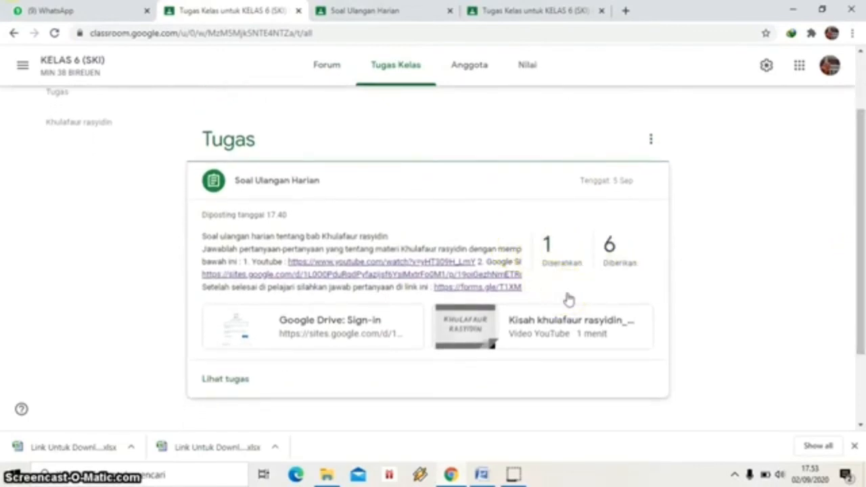
left_click(229, 379)
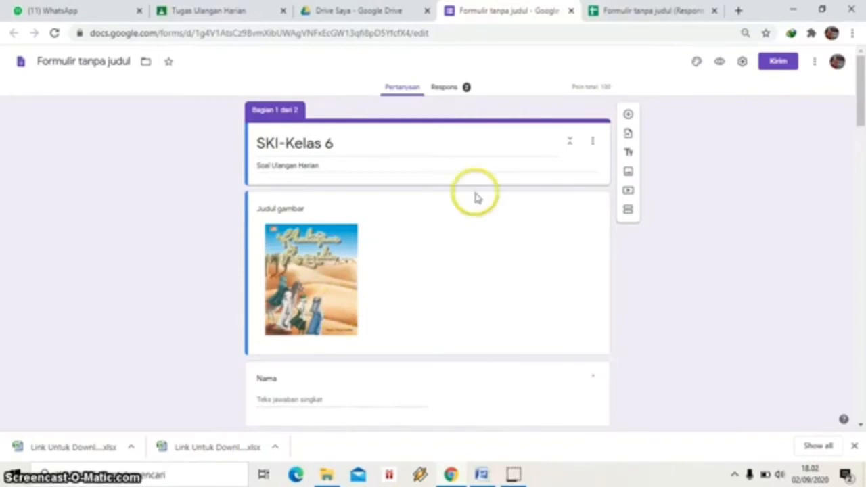
Review the Respons summary of 2 responses averaging 80/100, then open the responses spreadsheet.
left_click(454, 95)
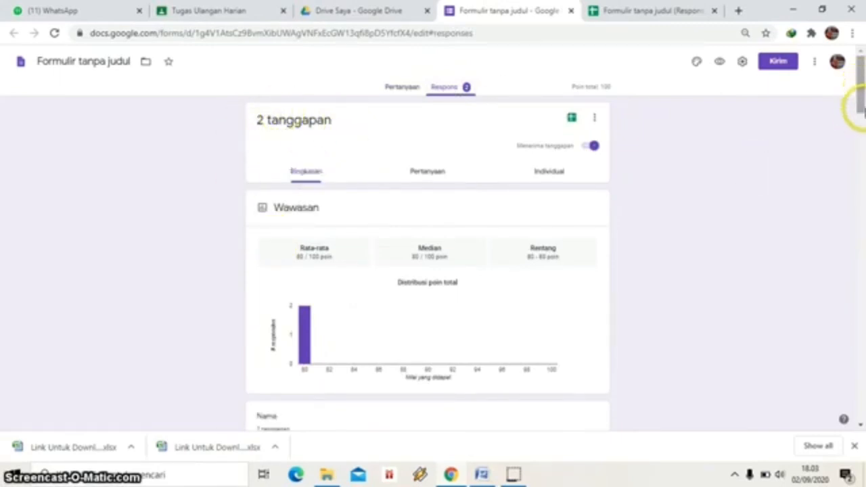
left_click_drag(858, 103, 859, 142)
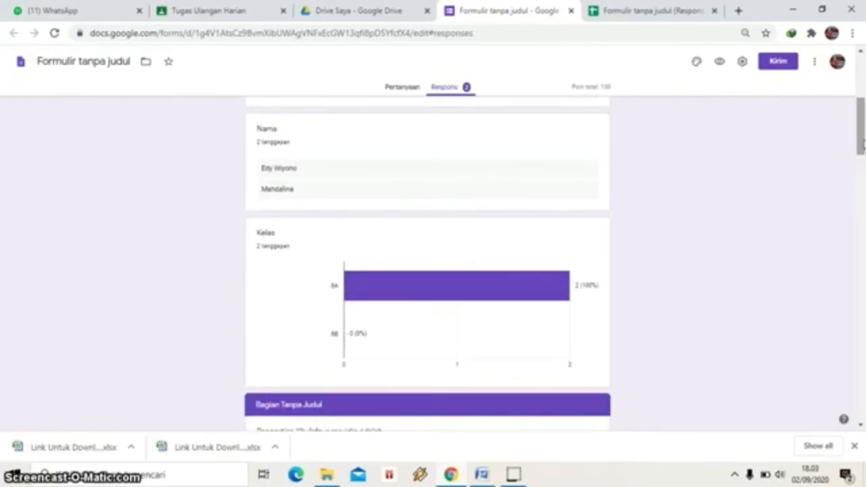
left_click_drag(862, 140, 863, 103)
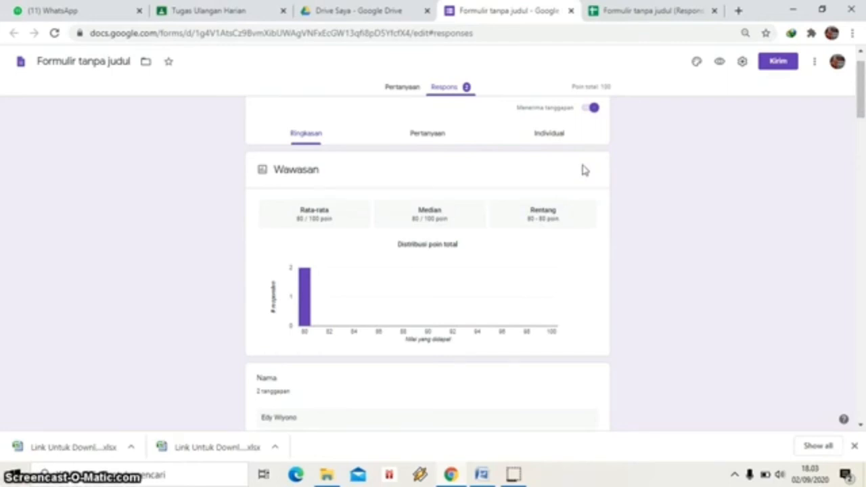
scroll(585, 170, "up", 1)
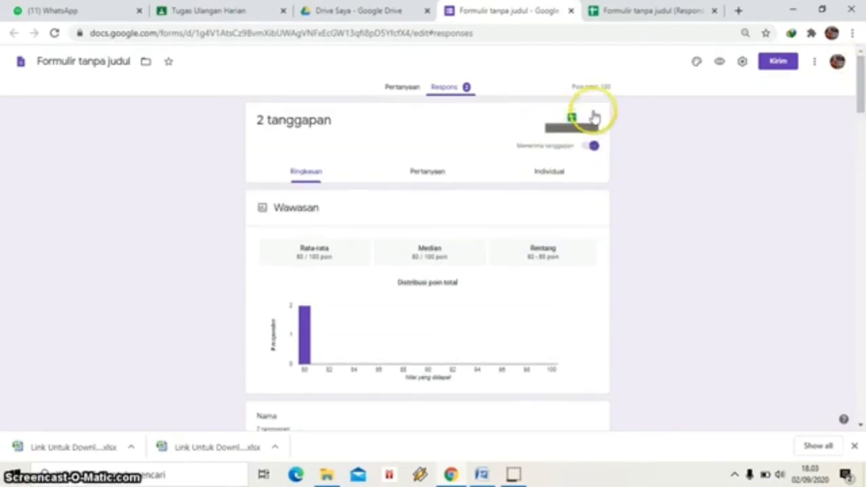
left_click(617, 17)
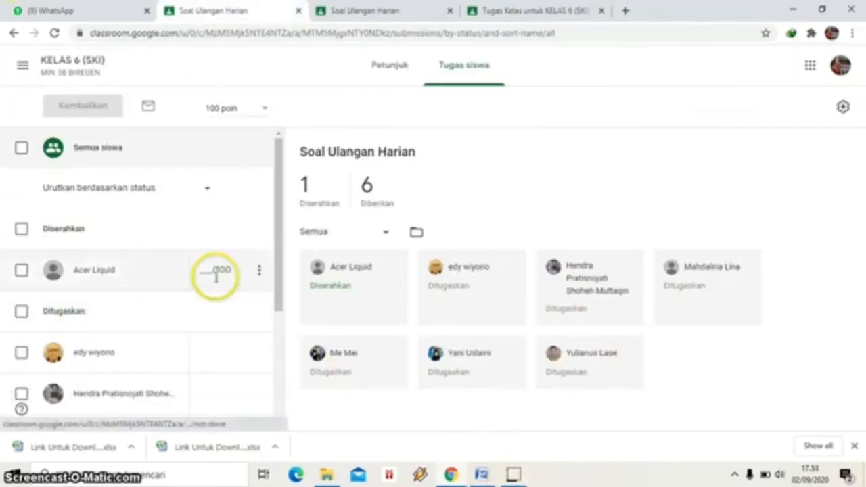
Enter a grade of 100 for the turned-in student's submission.
mouse_move(278, 288)
left_mouse_down()
mouse_move(283, 358)
mouse_move(288, 294)
left_mouse_up()
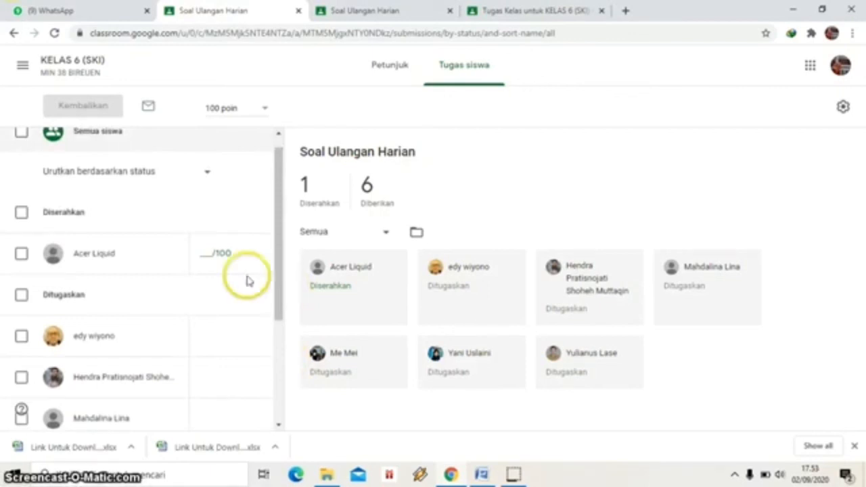
left_click(211, 253)
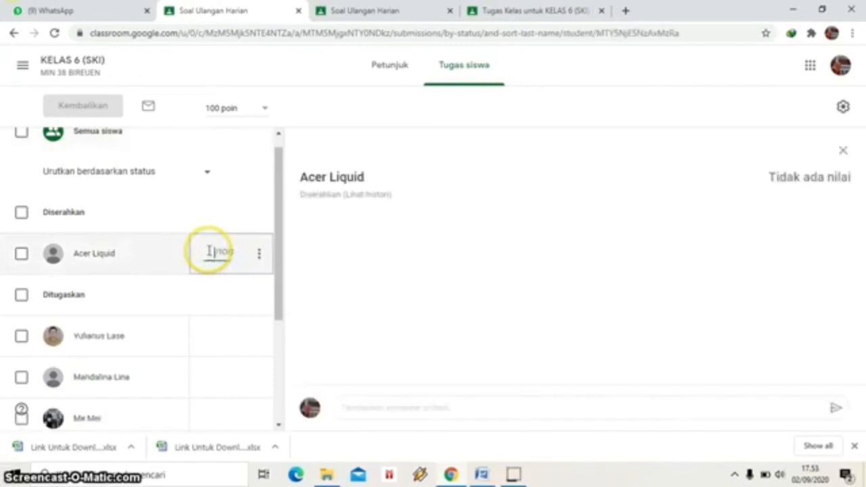
type("100")
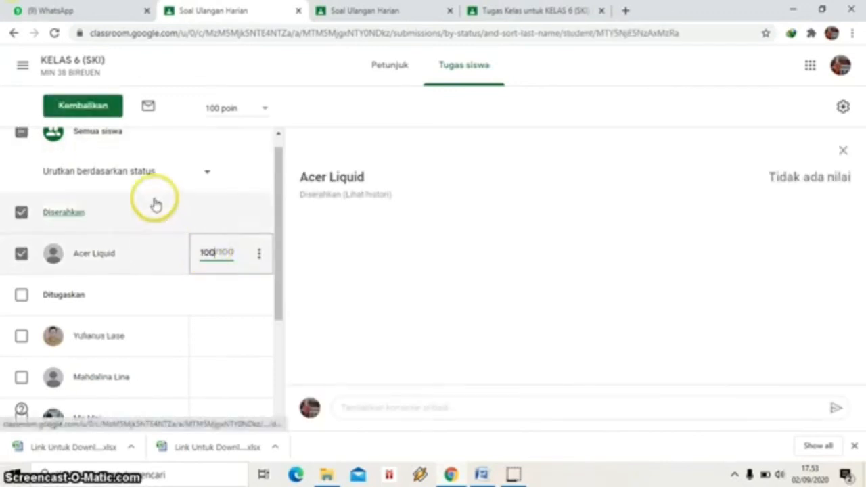
Return the 100/100 graded submission to the student, confirming with Kembalikan.
left_click(90, 114)
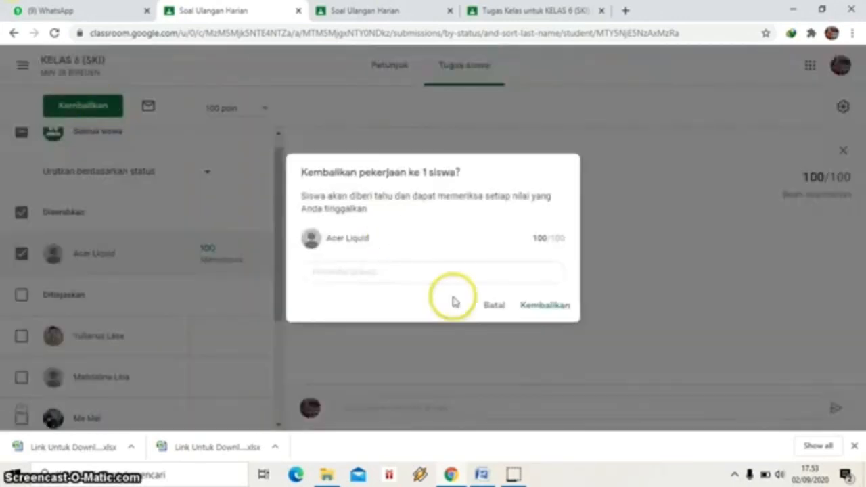
left_click(554, 311)
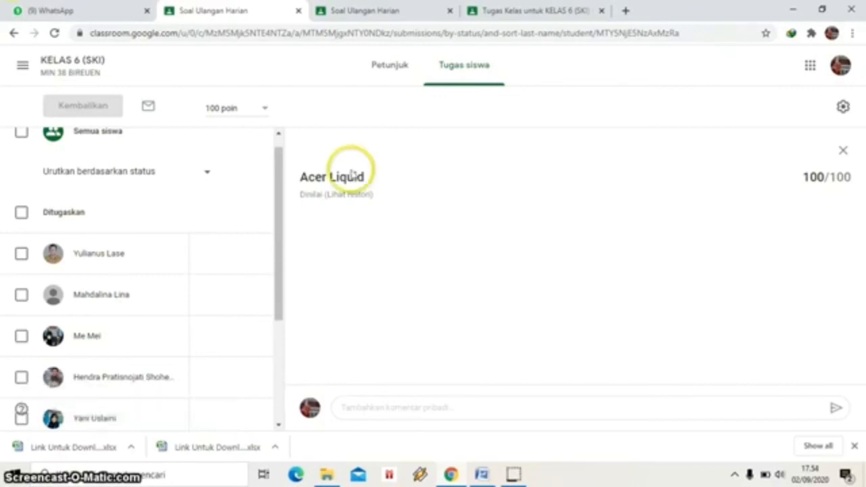
left_click(18, 38)
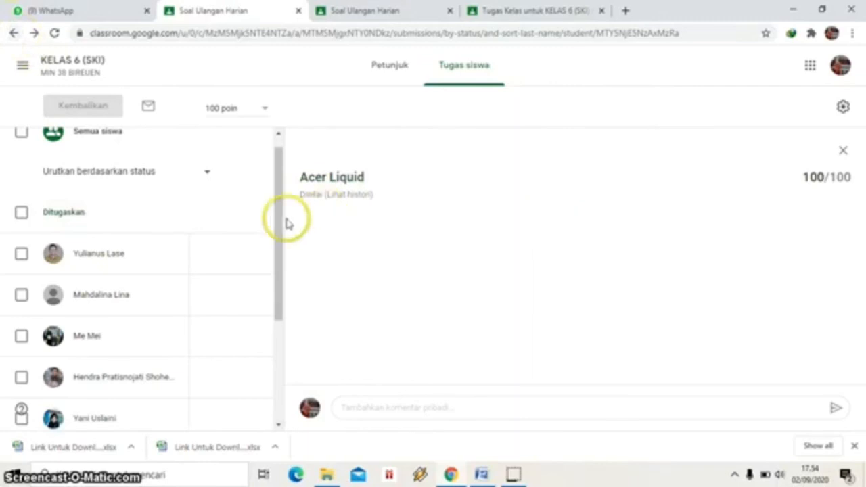
left_click_drag(282, 222, 284, 200)
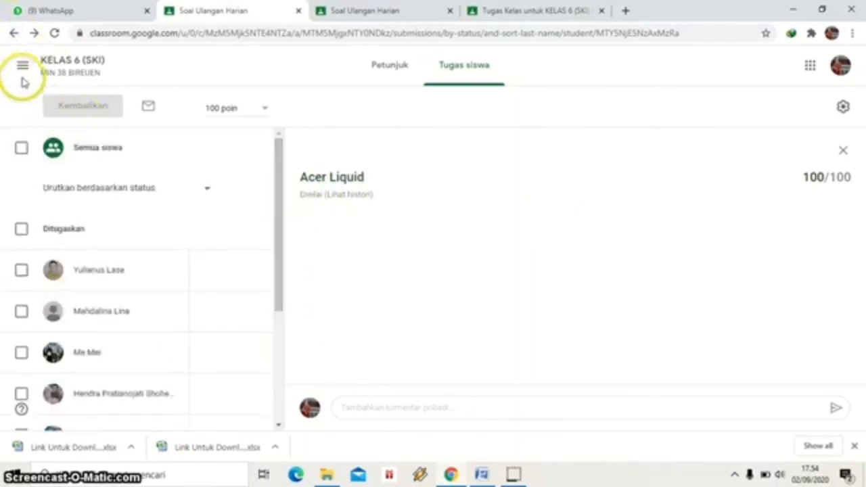